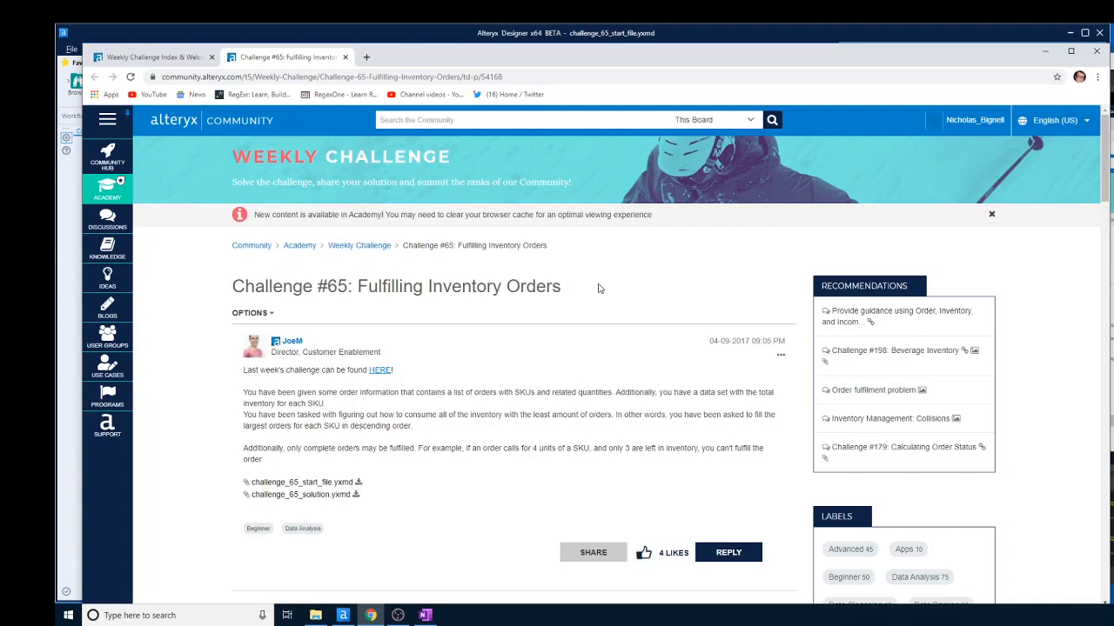
- Switch to Alteryx Designer and examine the data in the Orders List, Supply List and Desired Output inputs
mouse_move(347, 615)
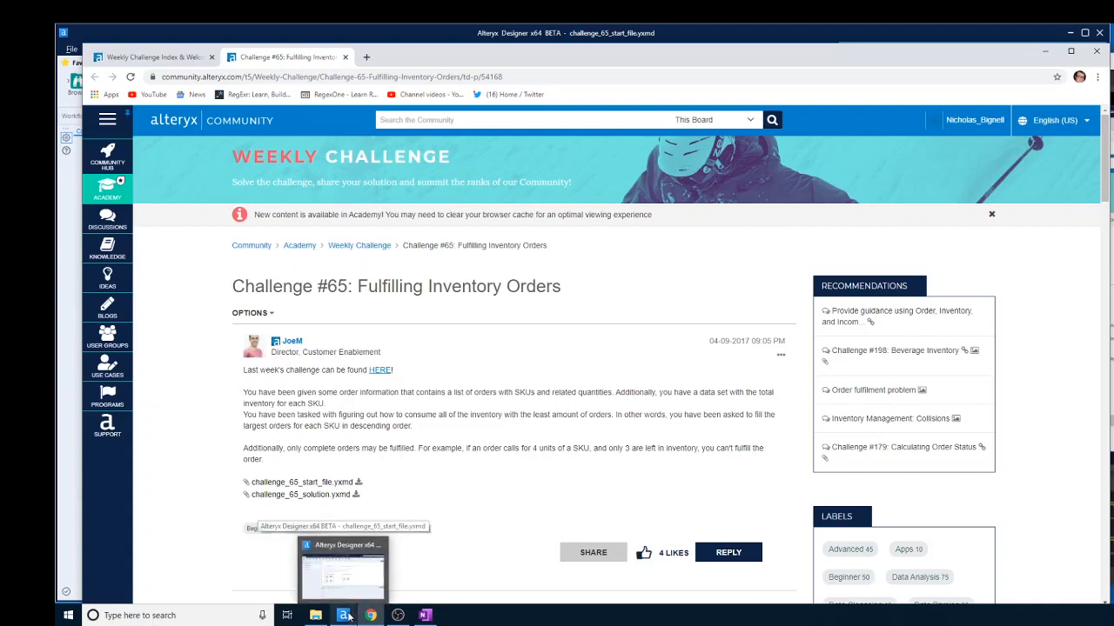
click(365, 581)
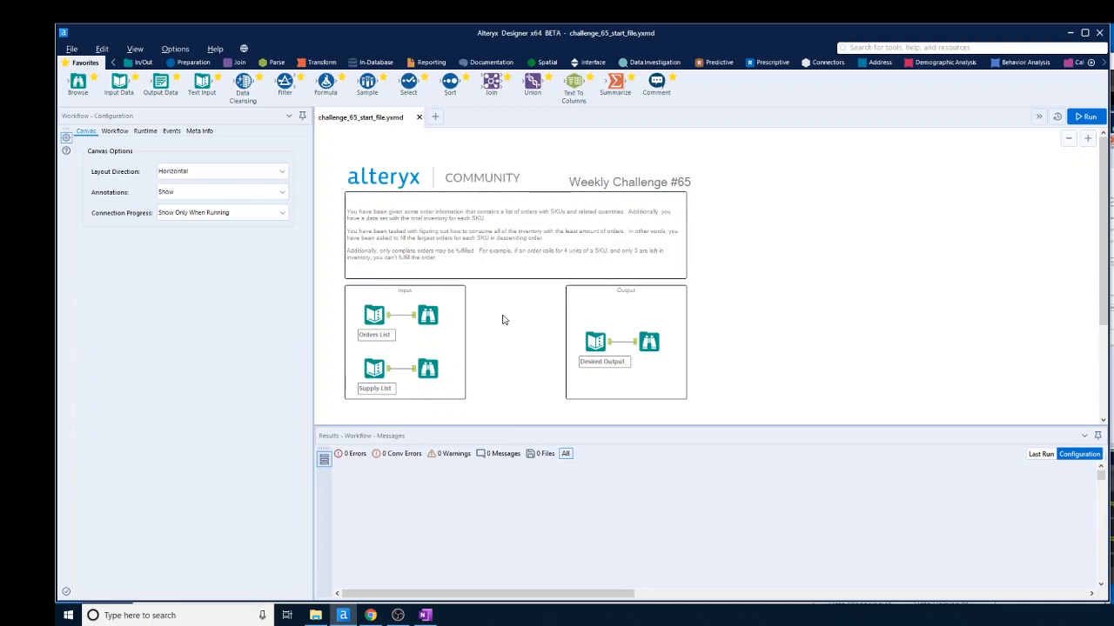
click(388, 320)
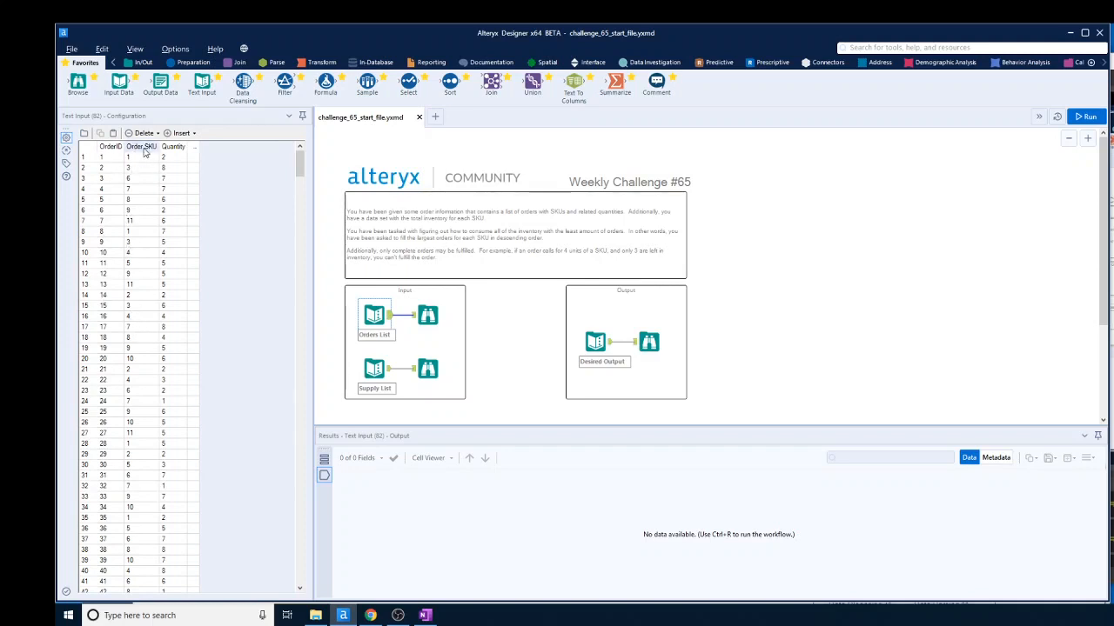
click(389, 369)
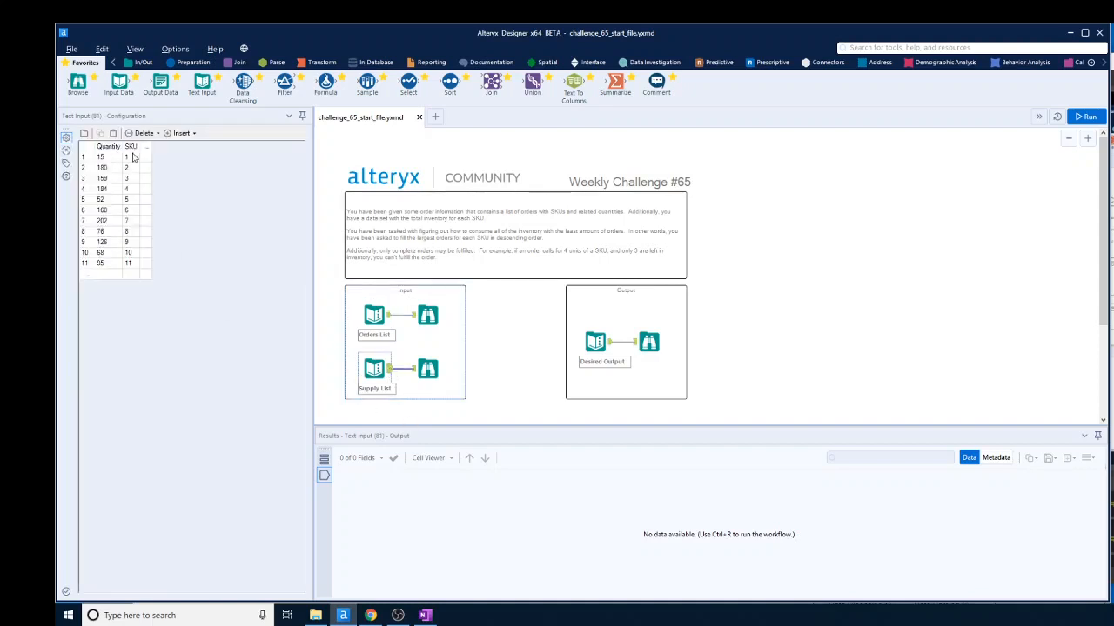
click(609, 346)
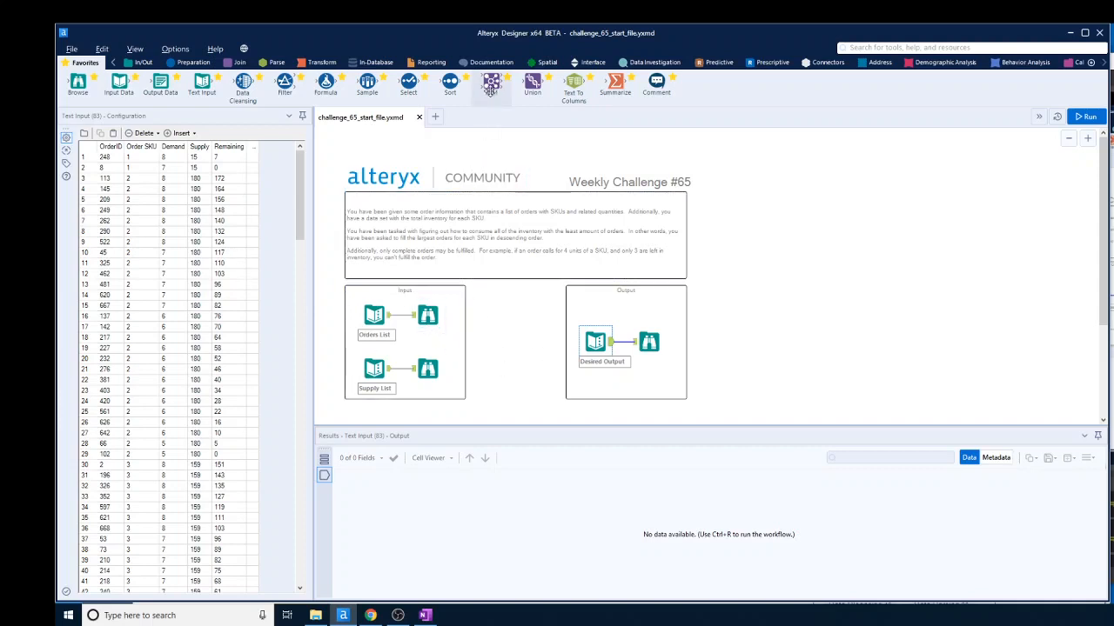
- Add a Join tool below the Input container, connecting Orders List to its left input and Supply List to its right input
drag(491, 90, 501, 391)
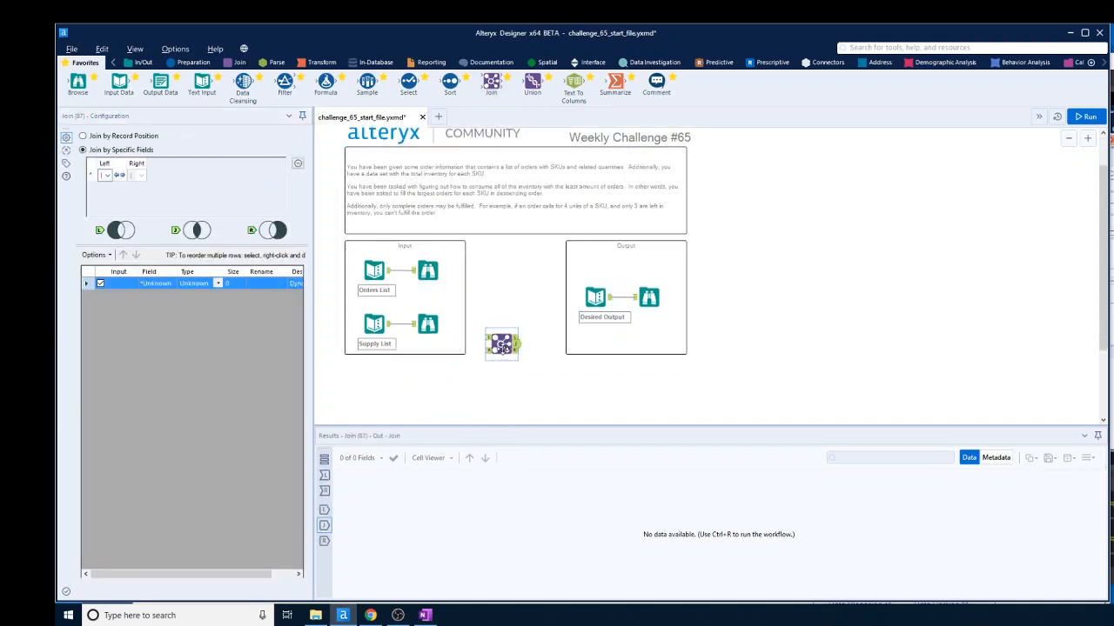
drag(503, 346, 500, 383)
drag(390, 270, 487, 380)
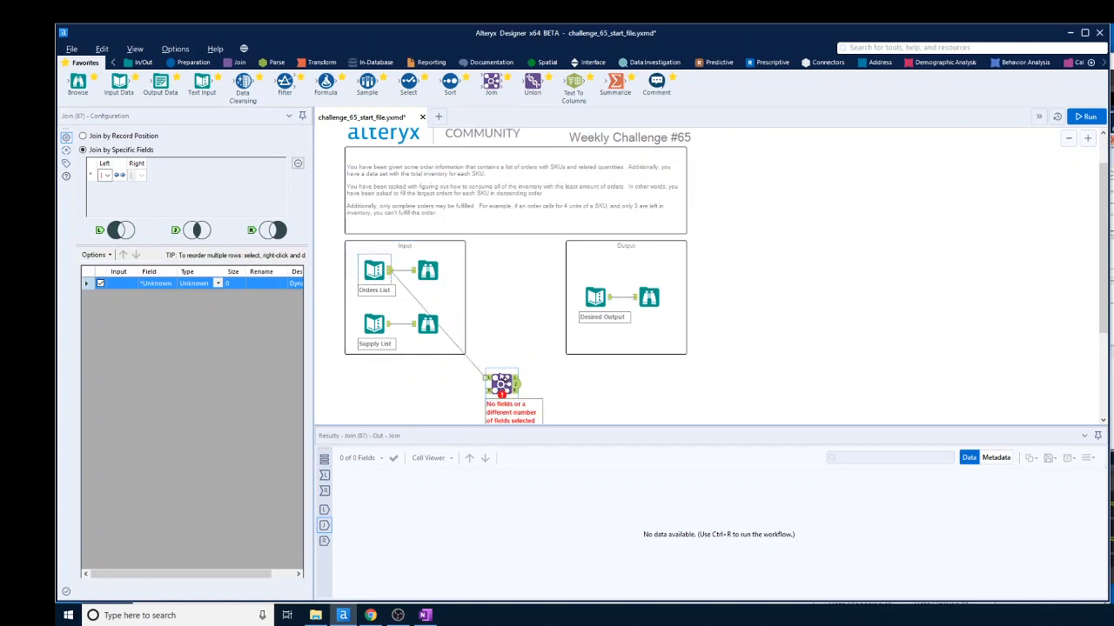
drag(390, 323, 487, 388)
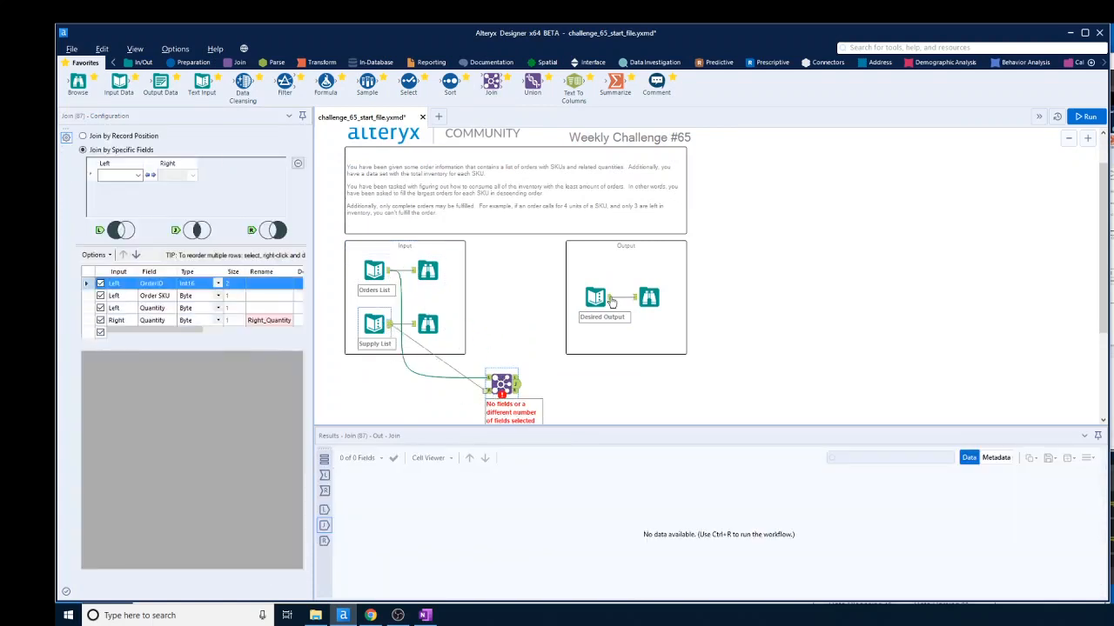
- Check the Desired Output columns and set the Join to match Order SKU from the left with SKU from the right
click(612, 301)
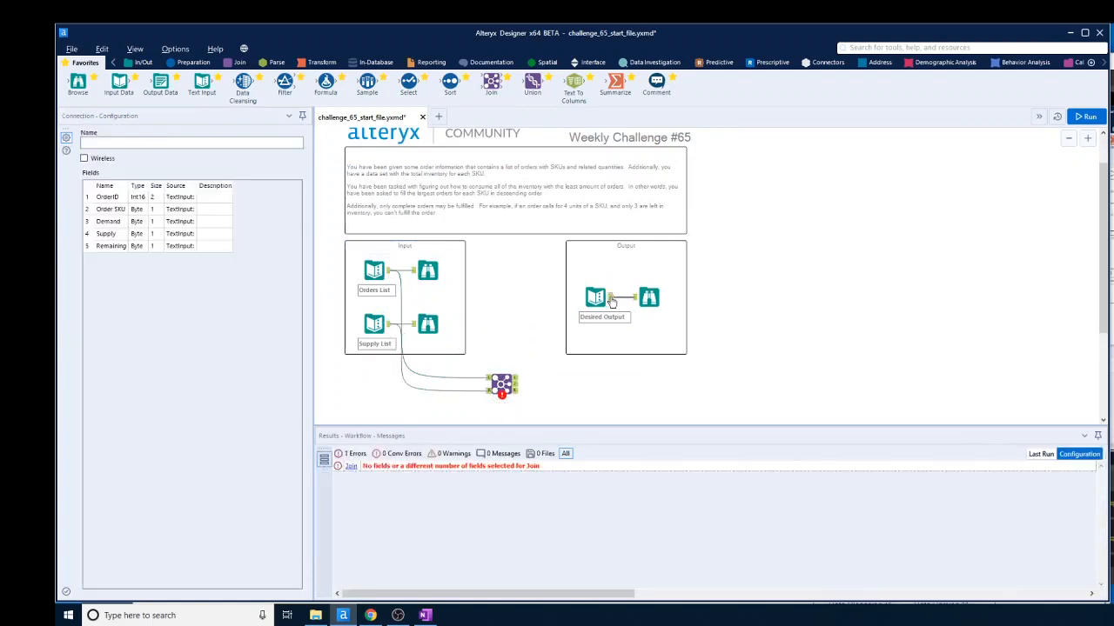
click(599, 298)
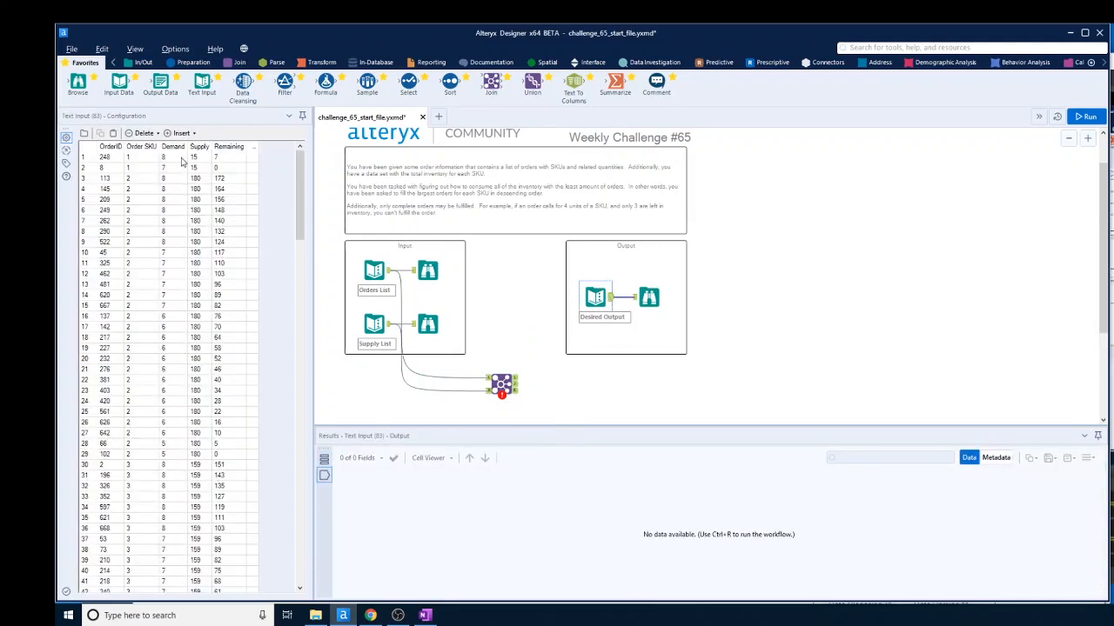
click(483, 380)
click(135, 175)
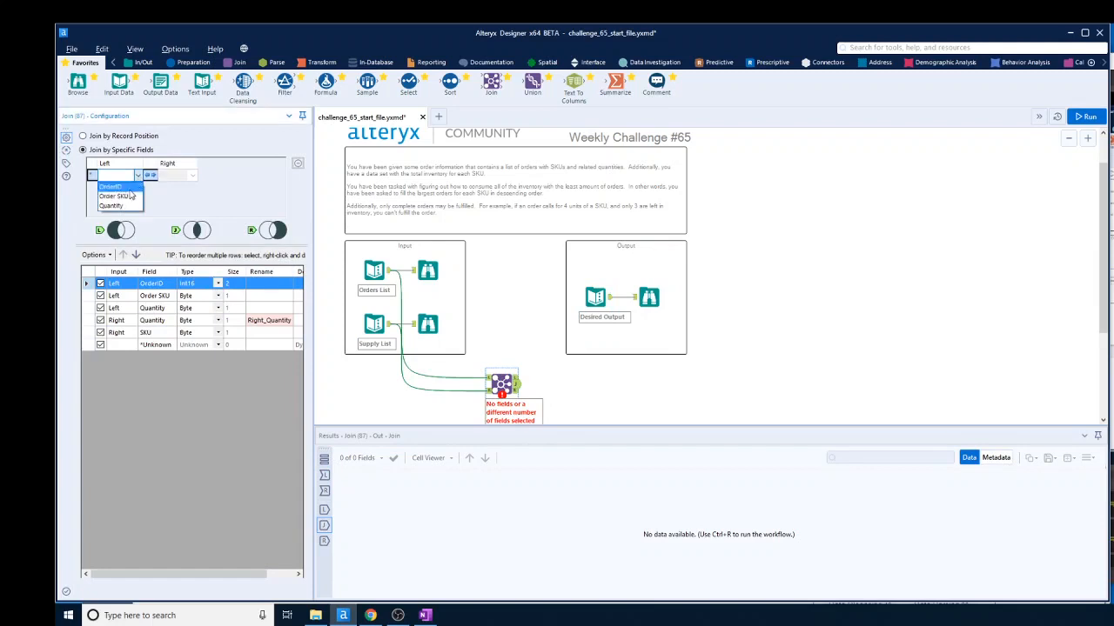
click(129, 197)
click(191, 175)
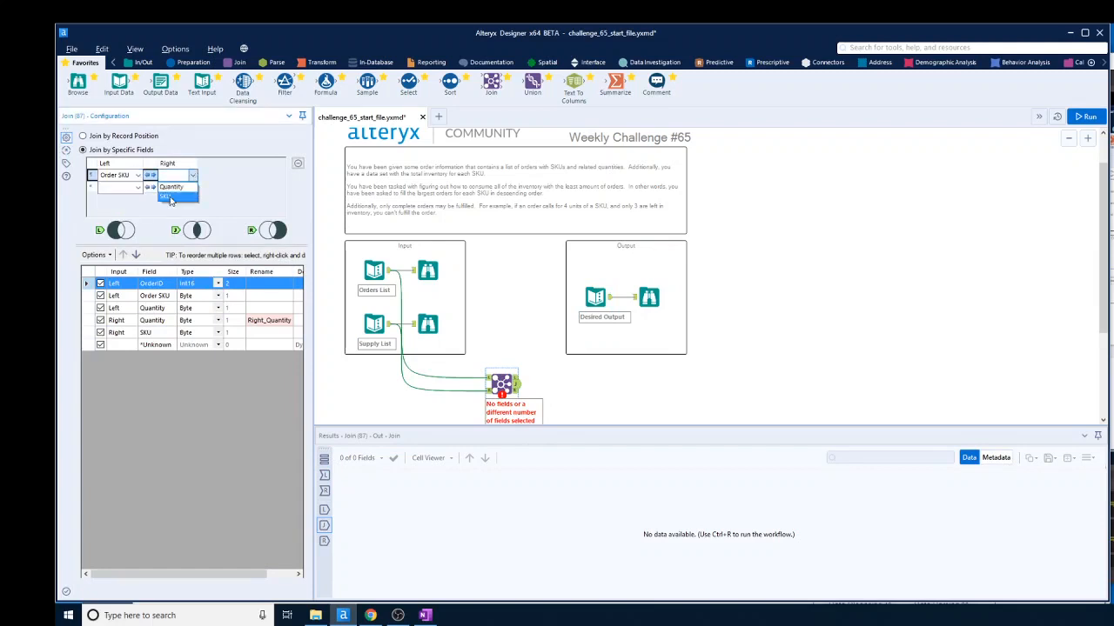
click(173, 196)
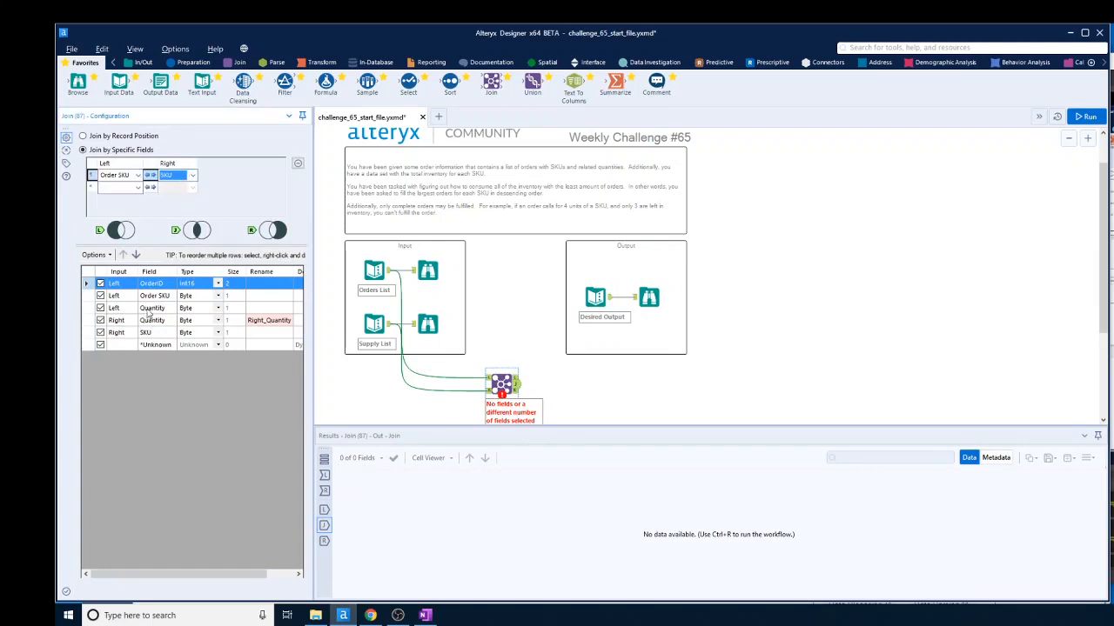
- In the Join, rename the left Quantity to Demand and the right Quantity to Supply, and exclude the right SKU field
click(265, 307)
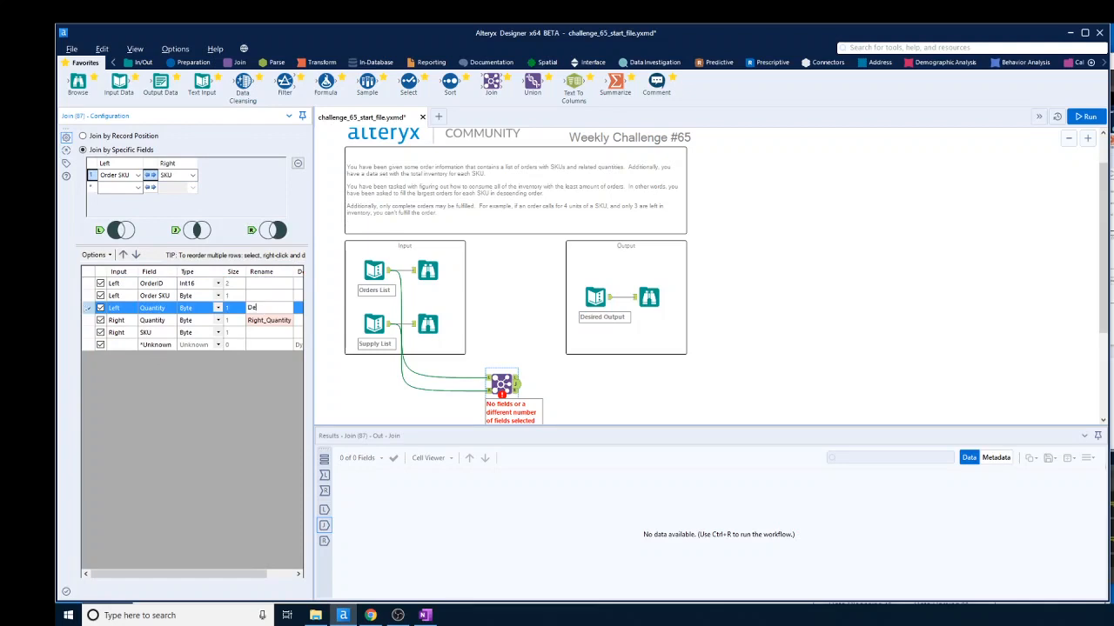
key(Return)
click(269, 320)
text(Supp)
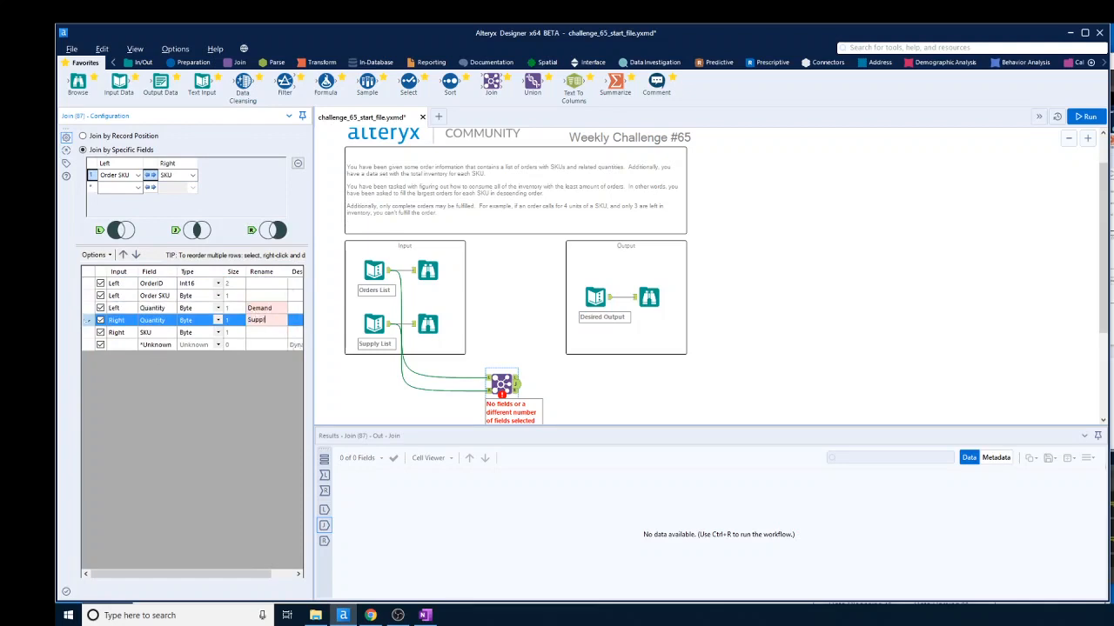
text(ly)
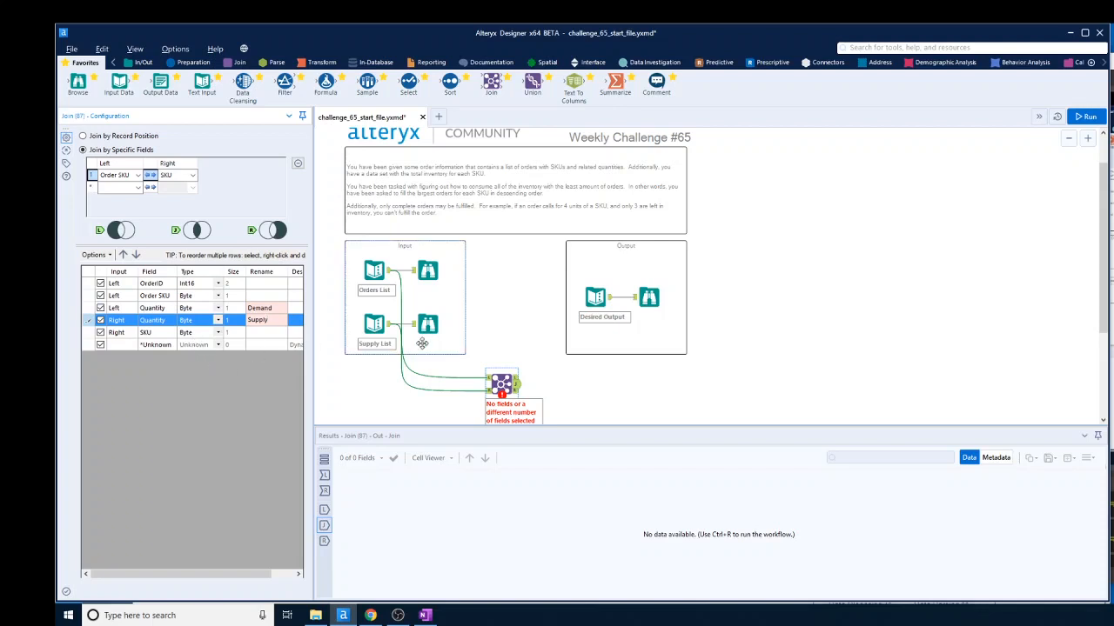
click(101, 333)
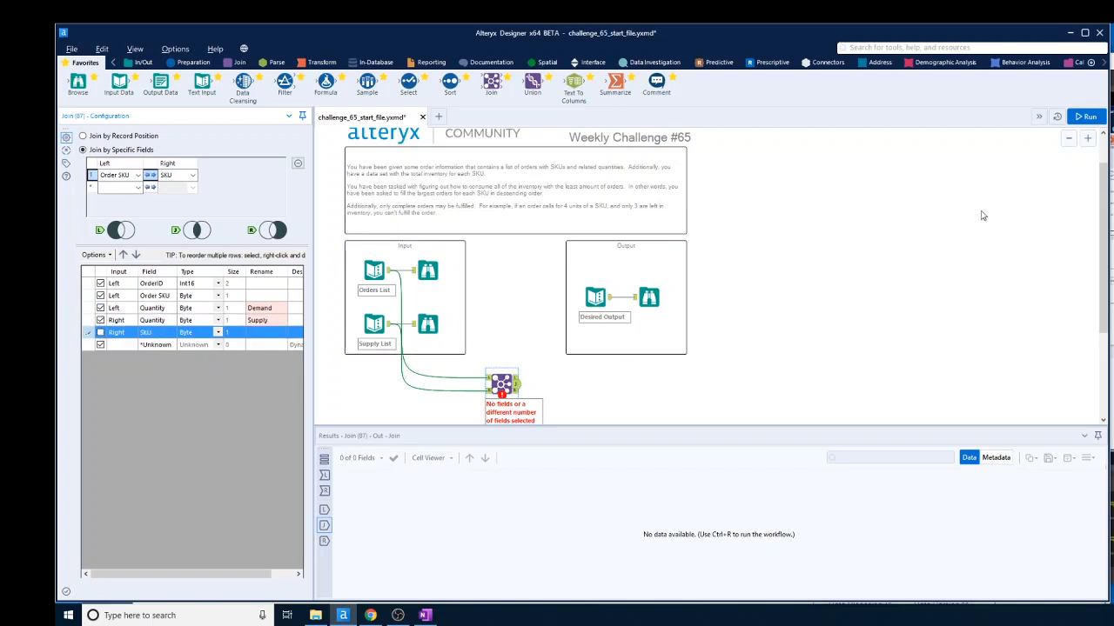
- Run the workflow and compare the Join's joined output with the Desired Output data
click(1084, 116)
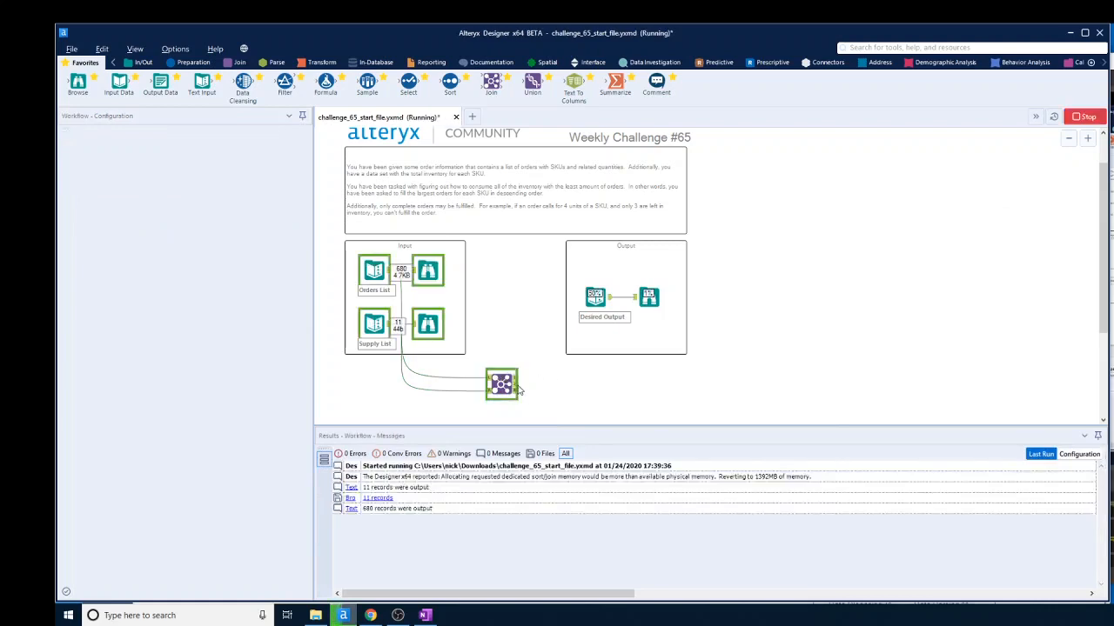
click(520, 391)
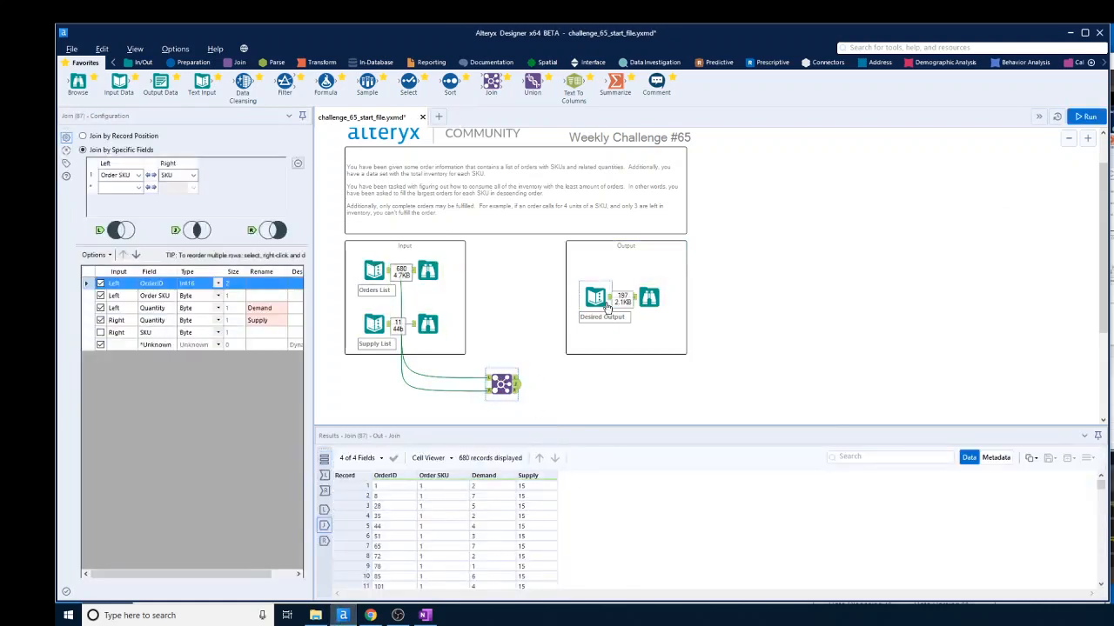
click(607, 306)
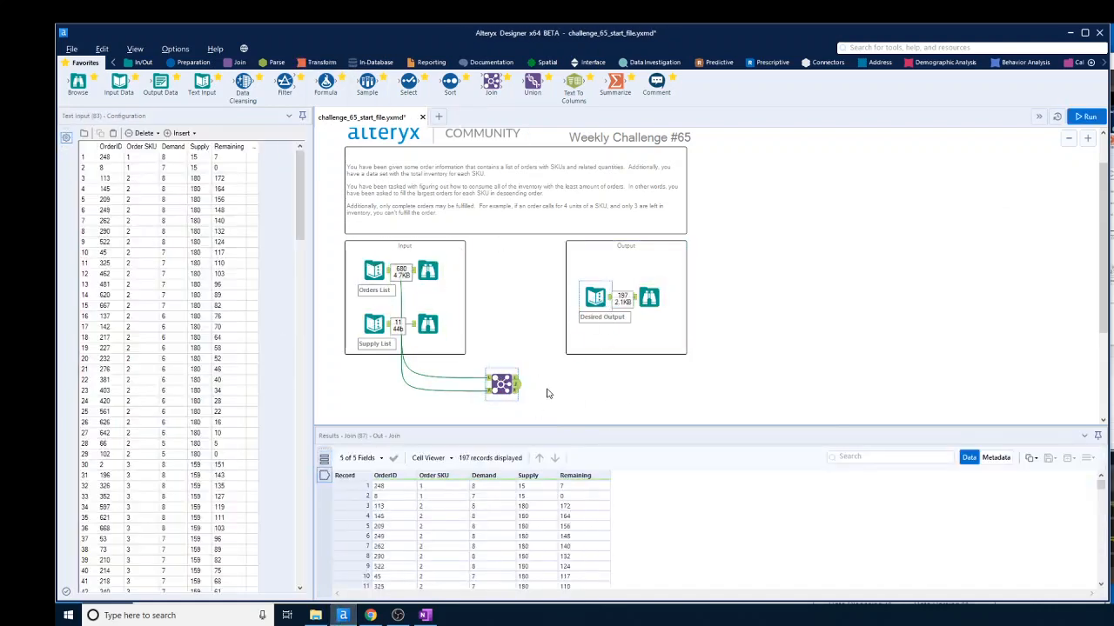
click(505, 382)
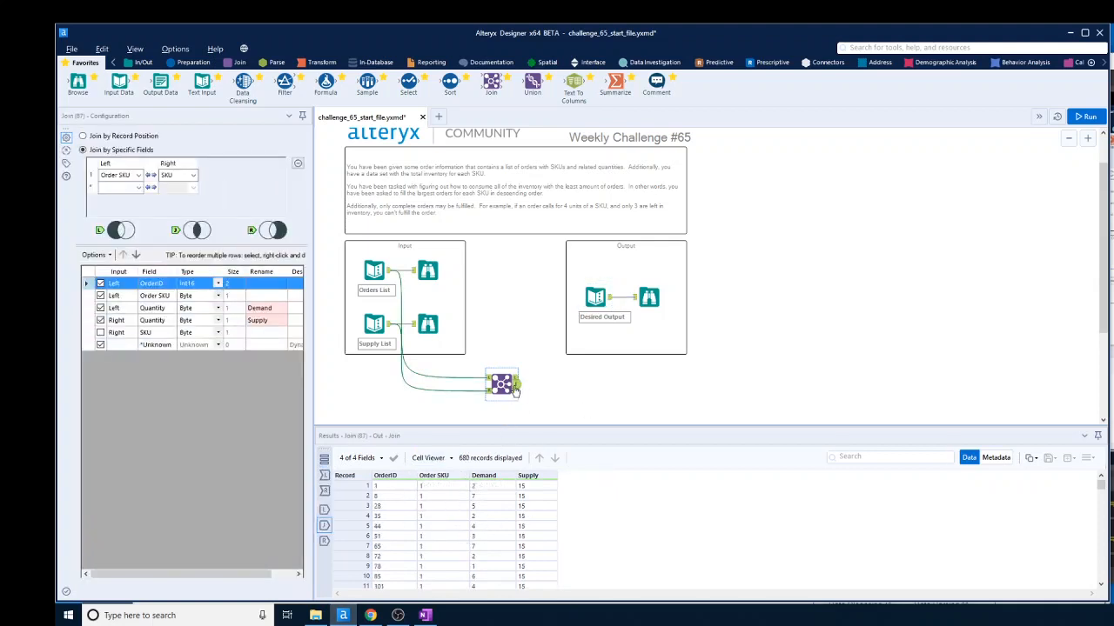
click(595, 297)
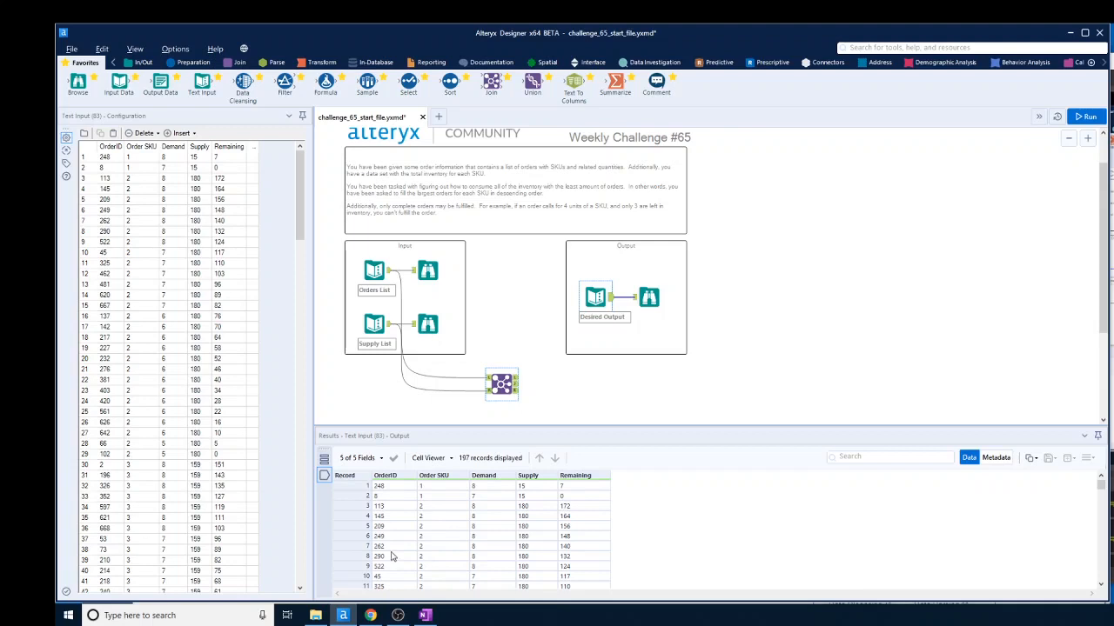
- Add a Sort tool to the joined output, sorting by Order SKU ascending, OrderID ascending and Demand descending
drag(450, 81, 588, 384)
click(127, 169)
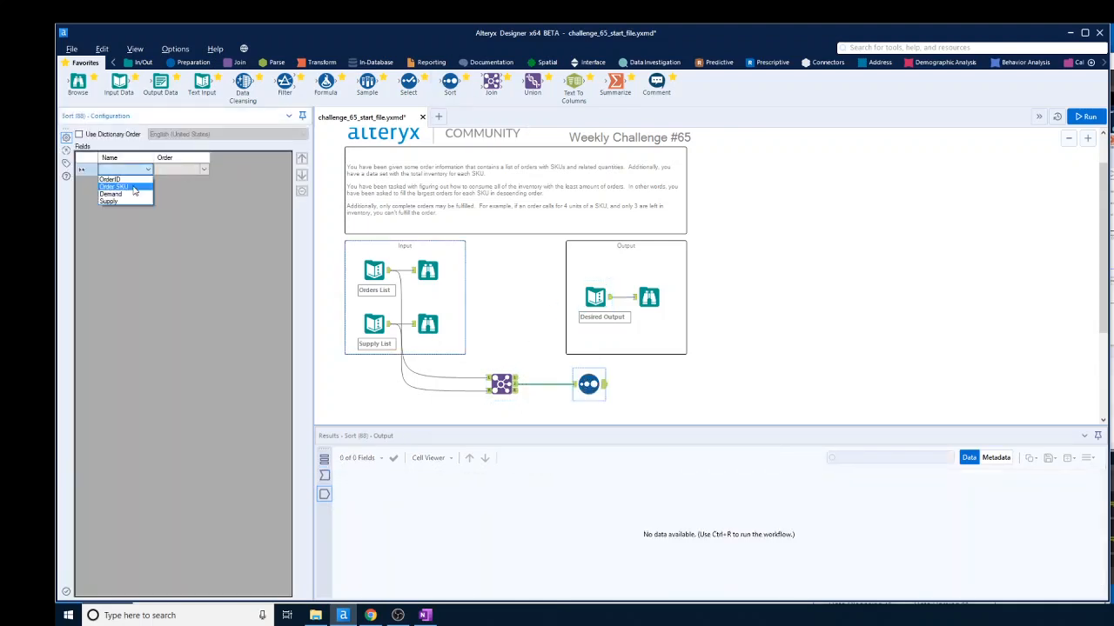
click(134, 188)
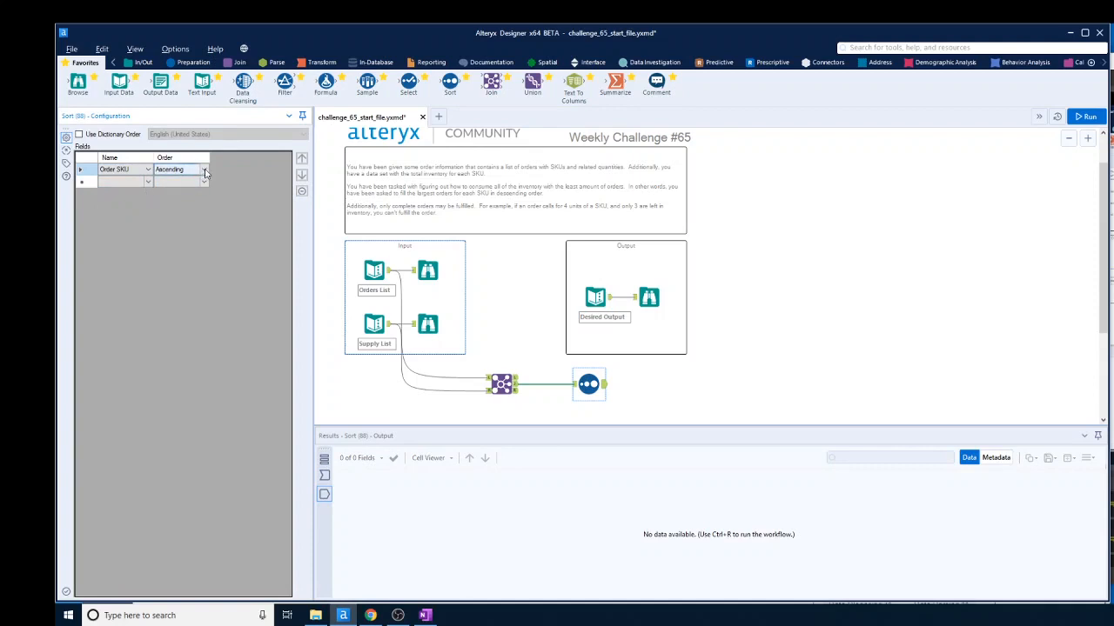
click(126, 181)
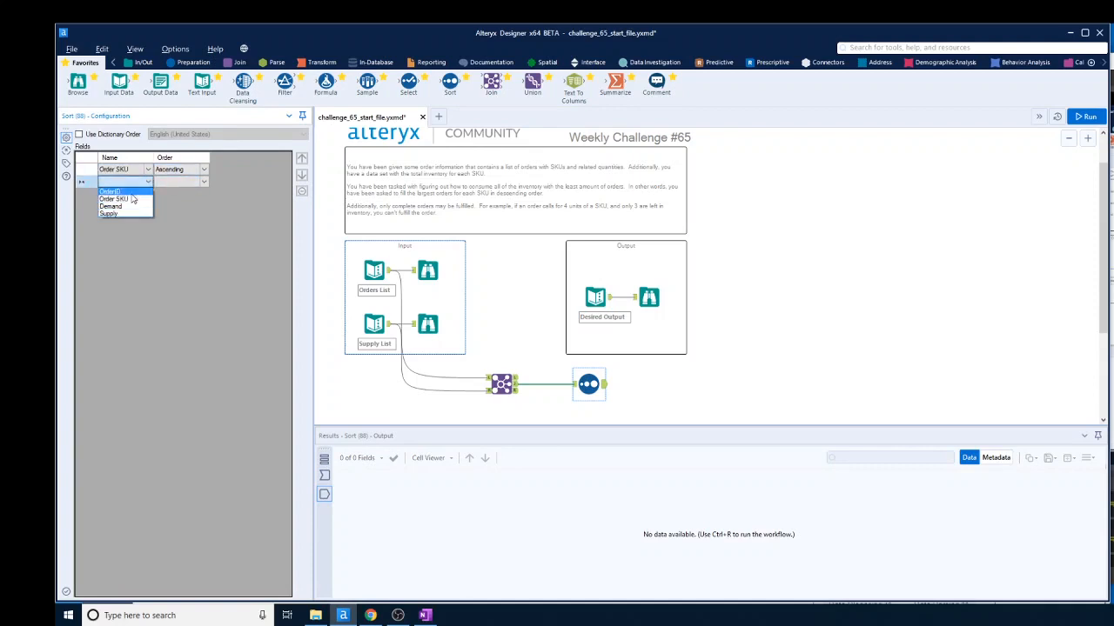
click(122, 191)
click(150, 195)
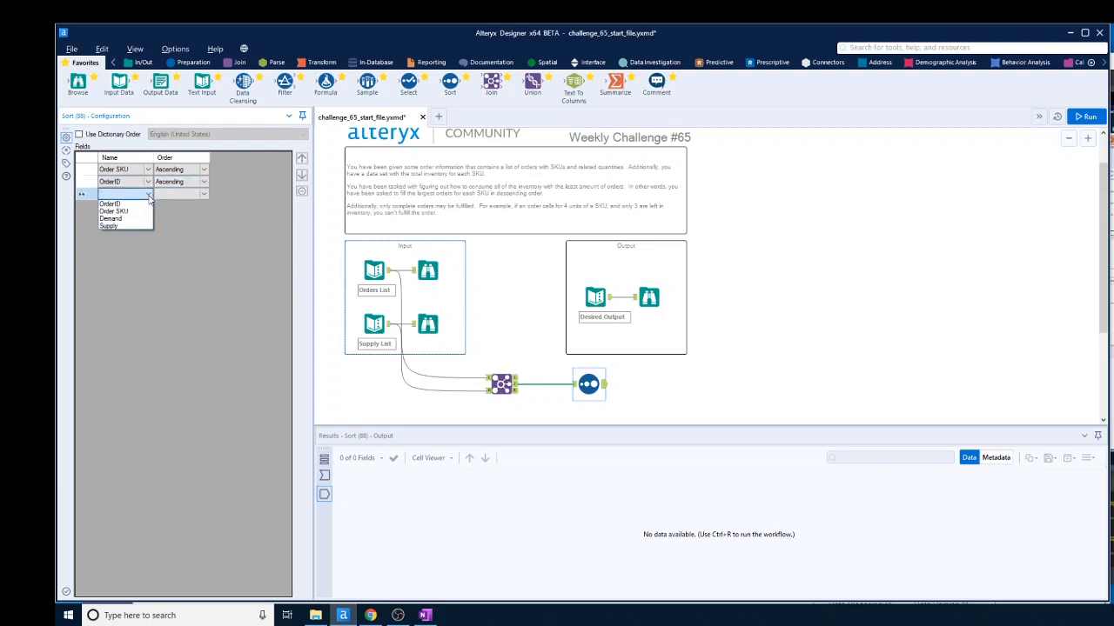
click(113, 212)
click(206, 200)
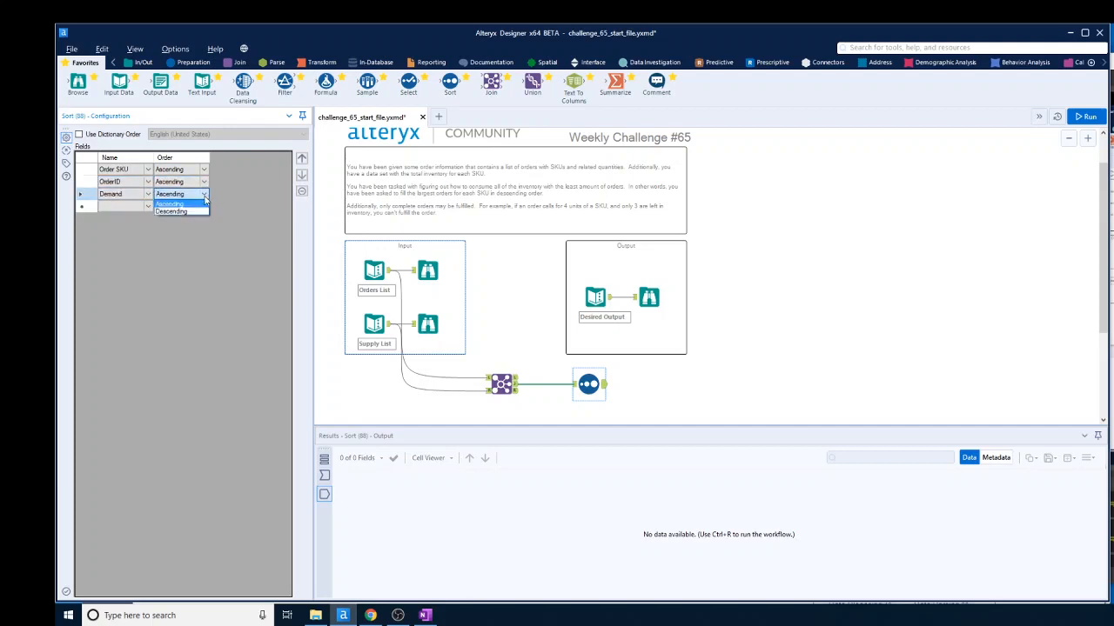
click(174, 214)
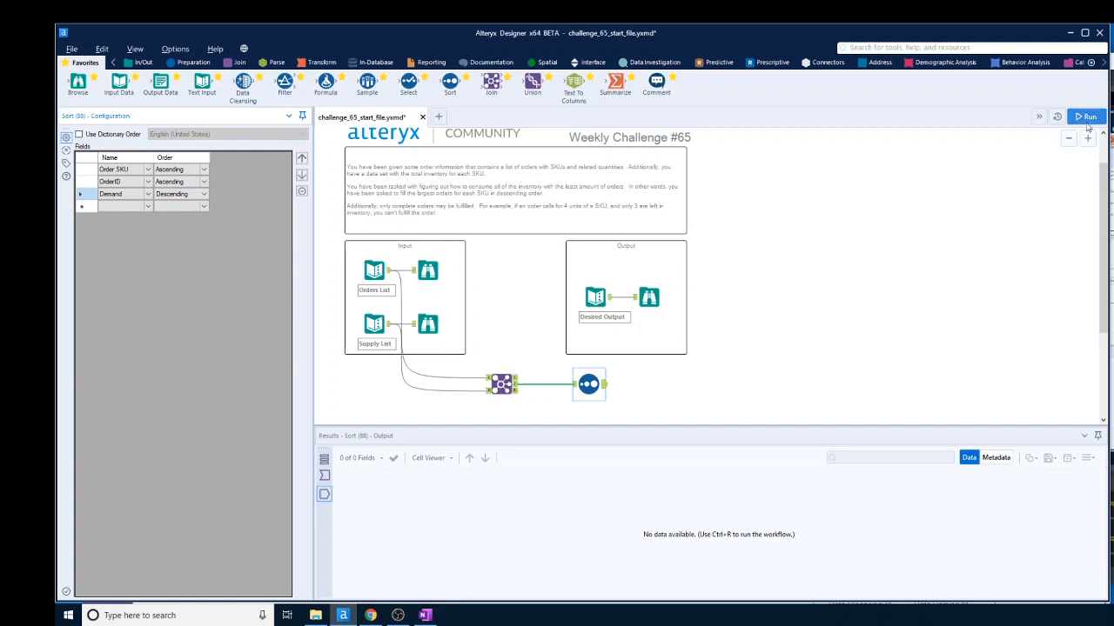
- Run the workflow and compare the Sort output's record order with the Desired Output data
click(1087, 117)
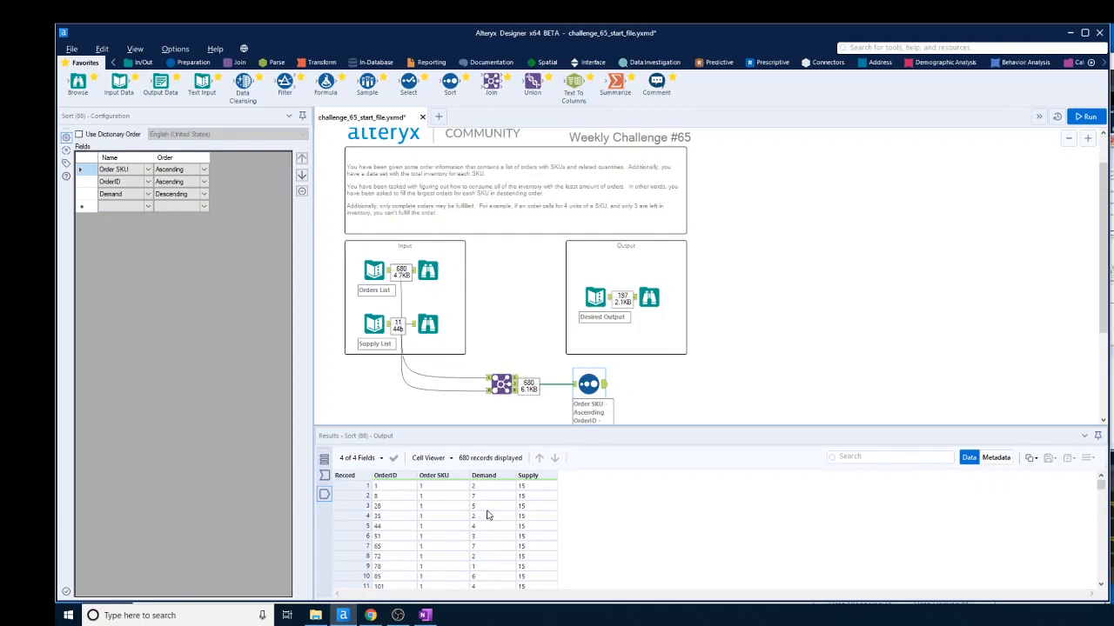
scroll(487, 515, down, 1)
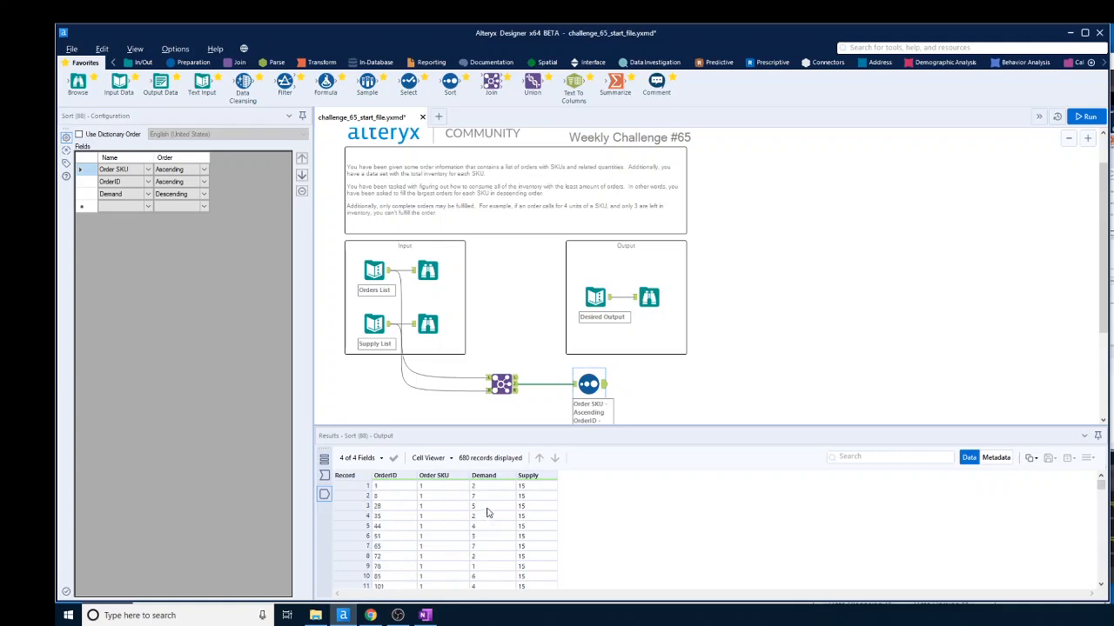
scroll(486, 513, down, 7)
scroll(486, 512, down, 1)
scroll(484, 512, down, 12)
click(599, 299)
scroll(488, 537, up, 20)
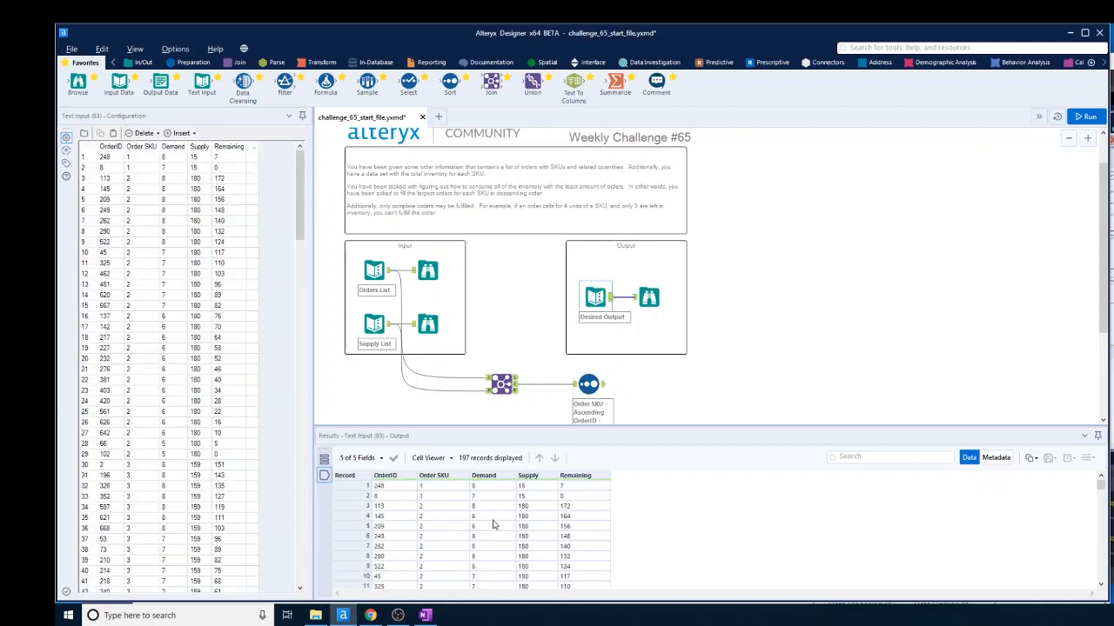
scroll(388, 510, down, 3)
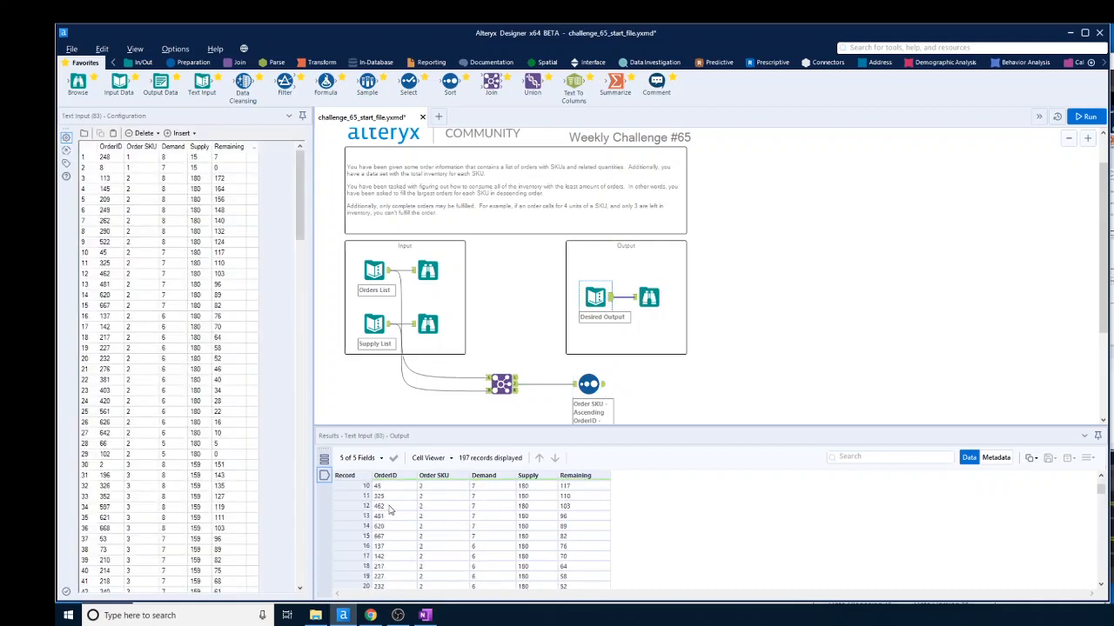
scroll(388, 510, up, 3)
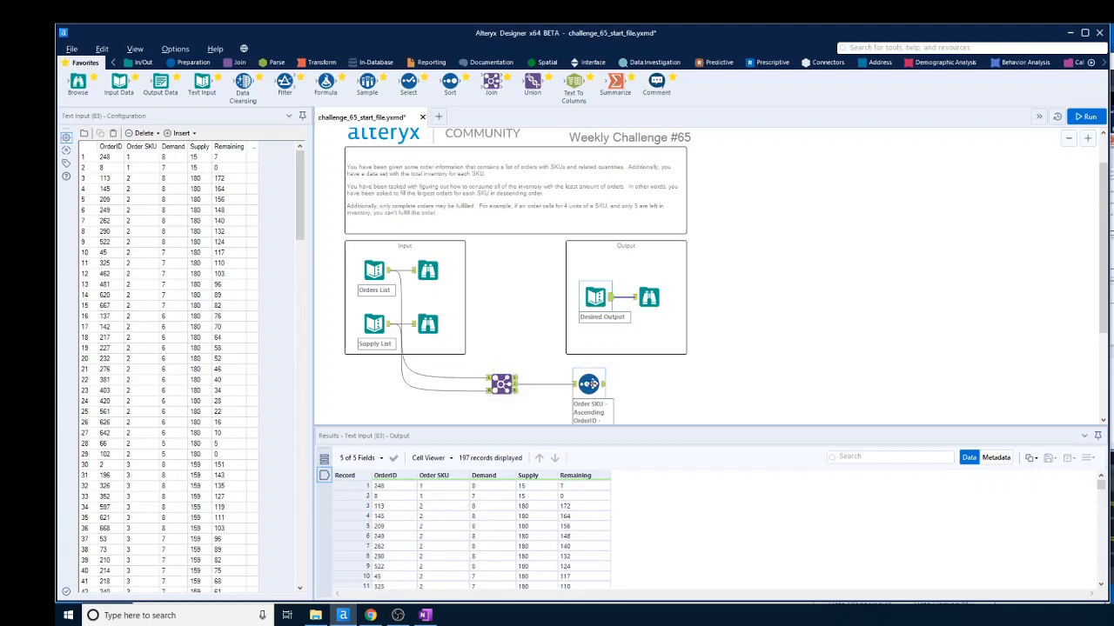
- Remove the OrderID field from the Sort tool's sort order and run the workflow
click(588, 384)
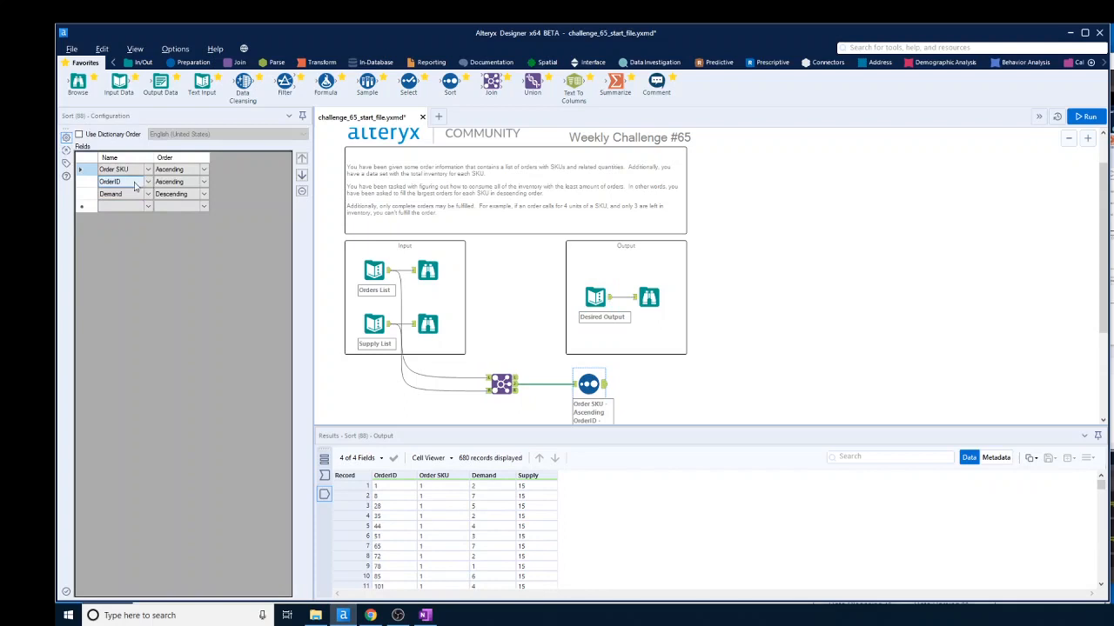
click(135, 185)
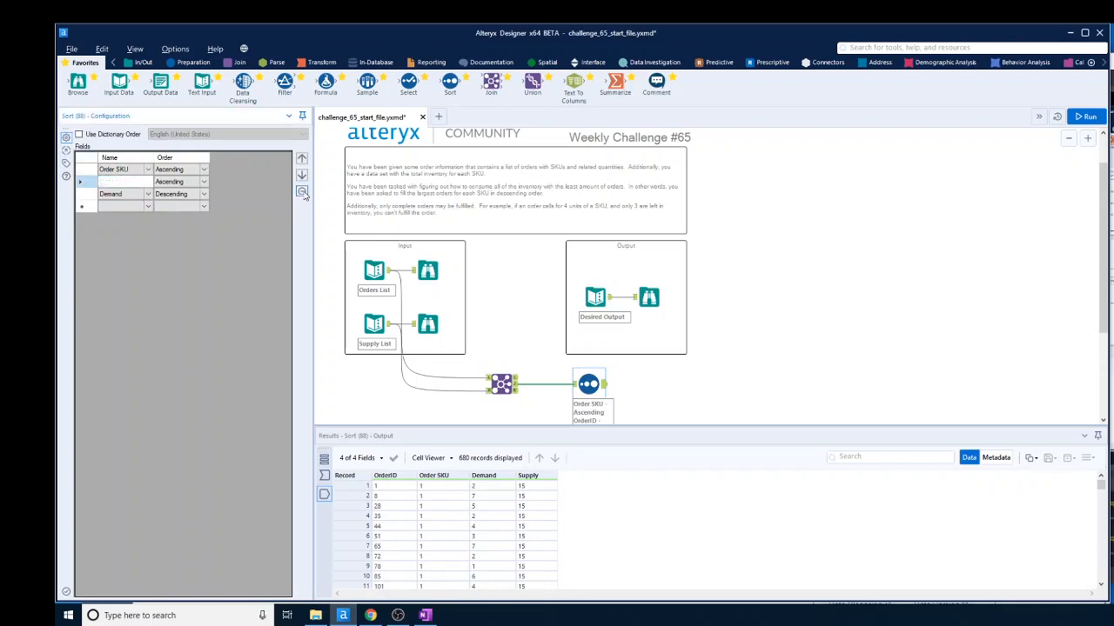
click(301, 190)
click(1086, 116)
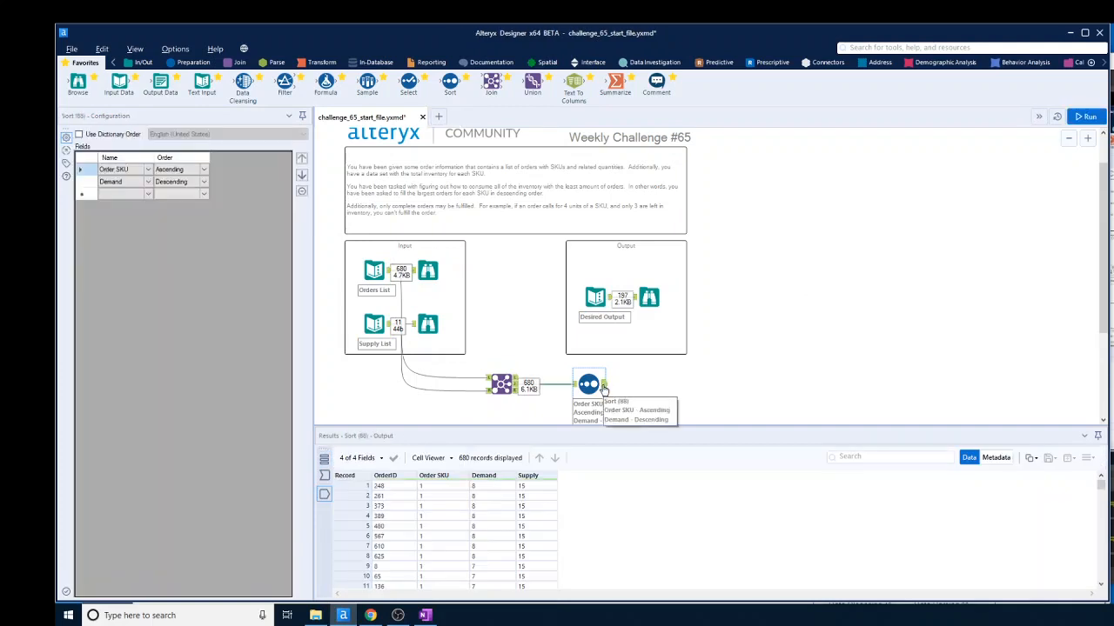
- Compare the Sort output's record order across SKUs with the Desired Output data
scroll(511, 502, down, 19)
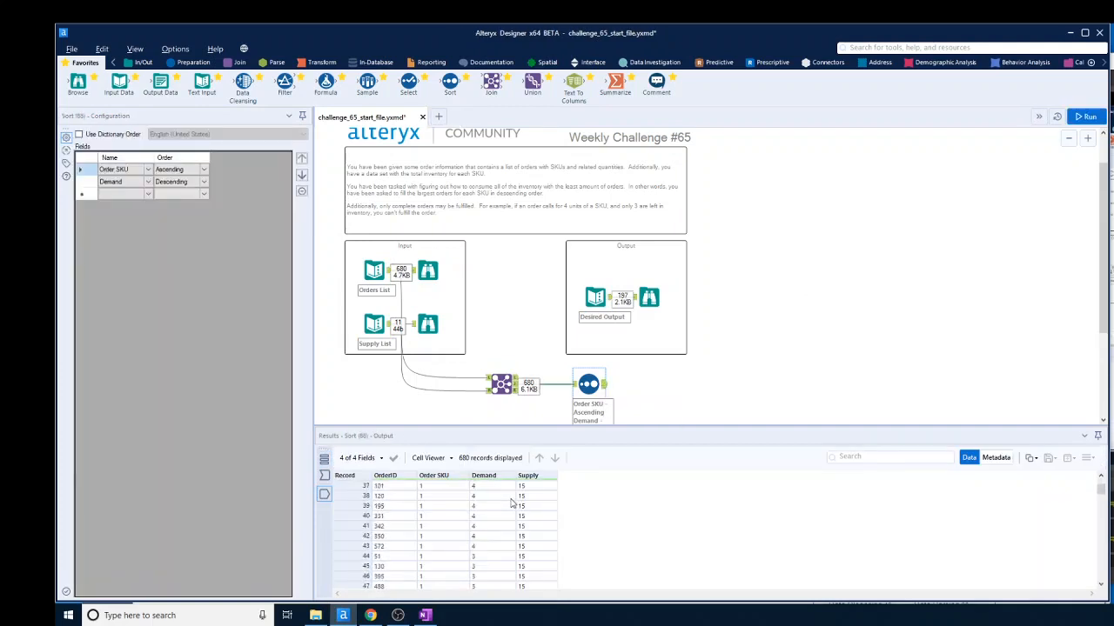
scroll(512, 503, down, 1)
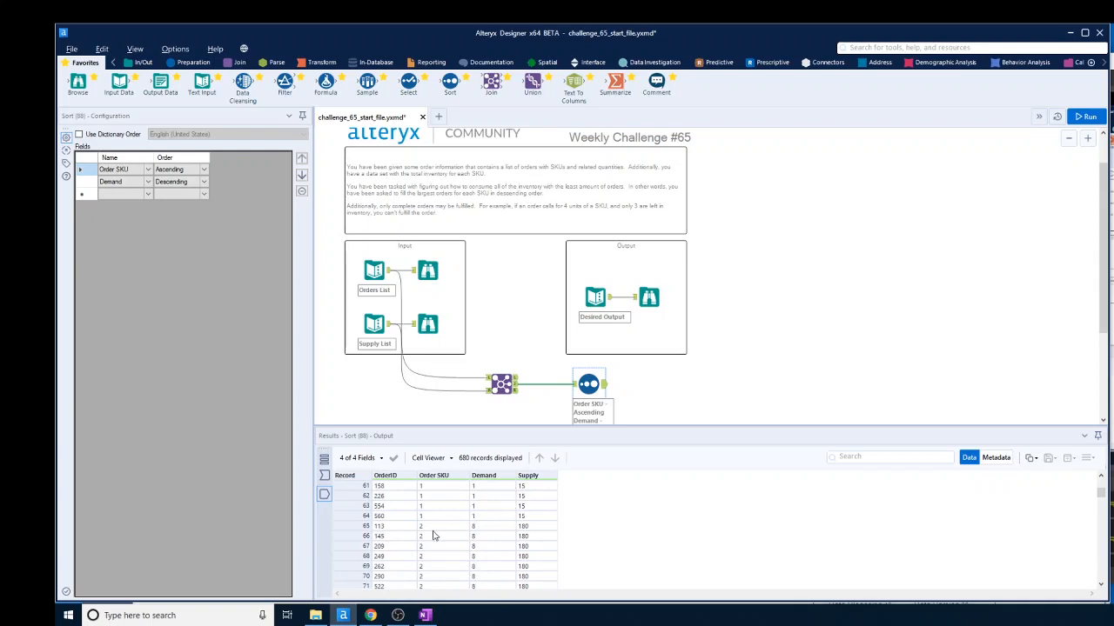
click(605, 301)
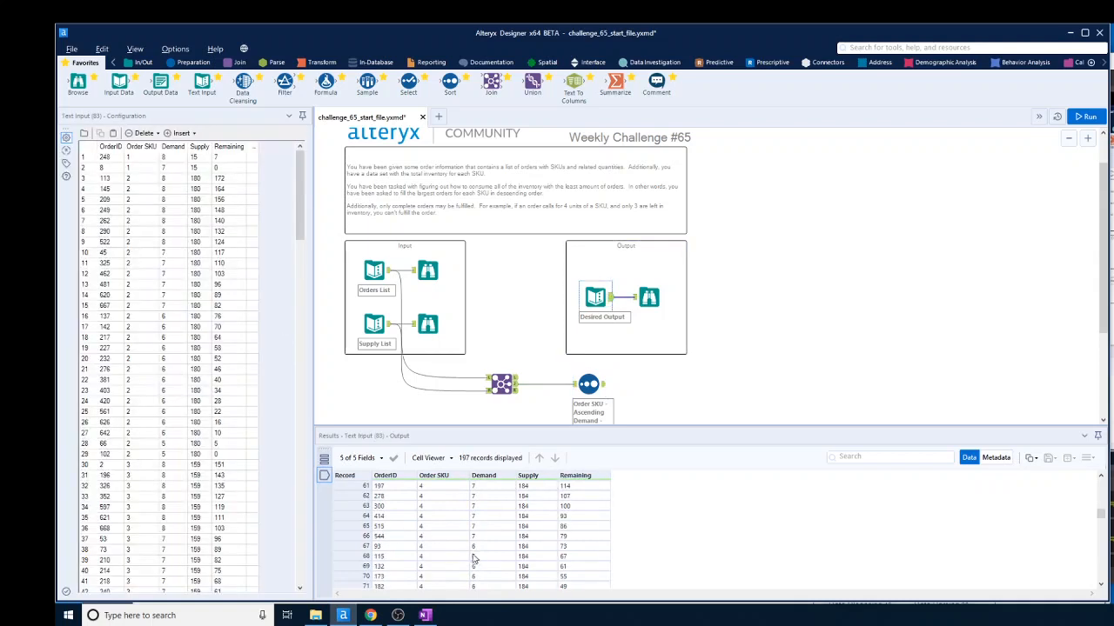
scroll(476, 553, up, 20)
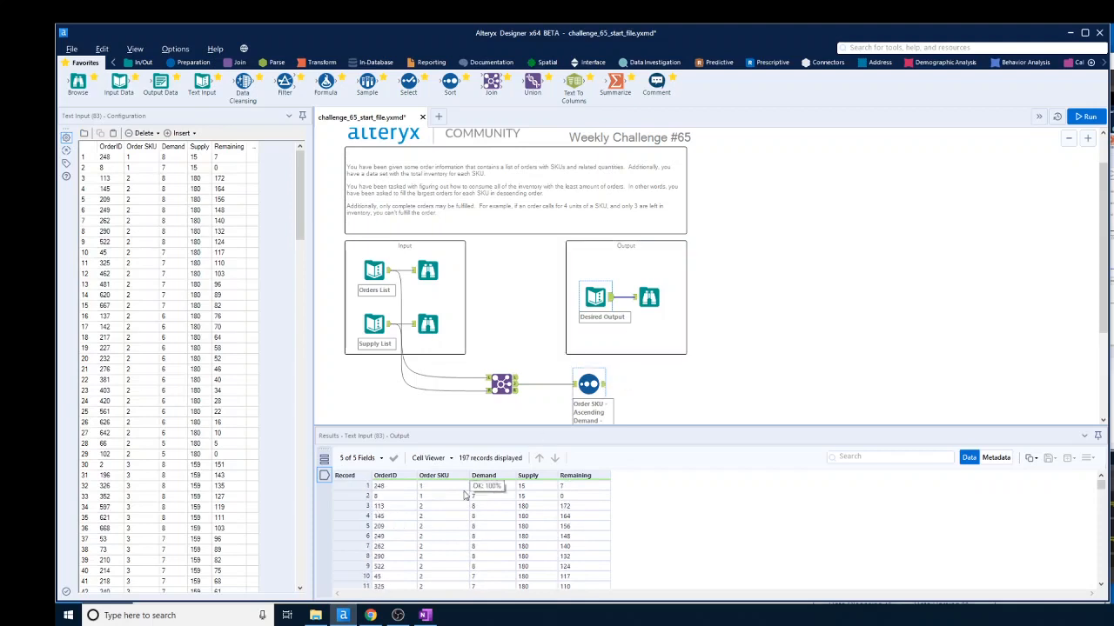
- Add a Multi-Row Formula after the Sort that creates field Remaining, uses NULL for nonexistent rows and groups by Order SKU
click(598, 388)
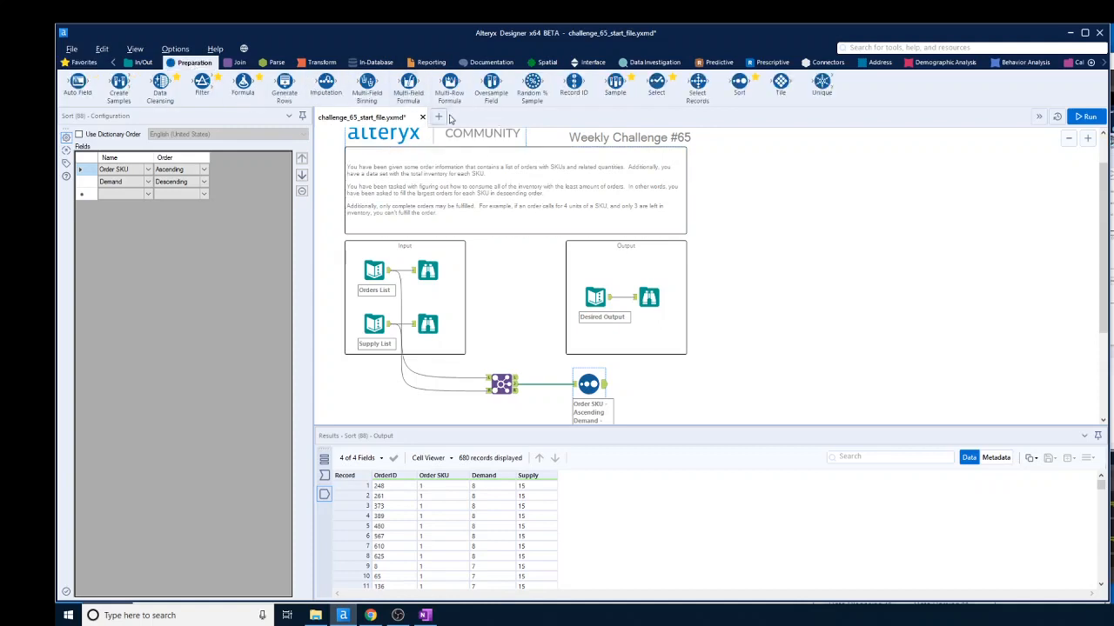
drag(449, 84, 664, 386)
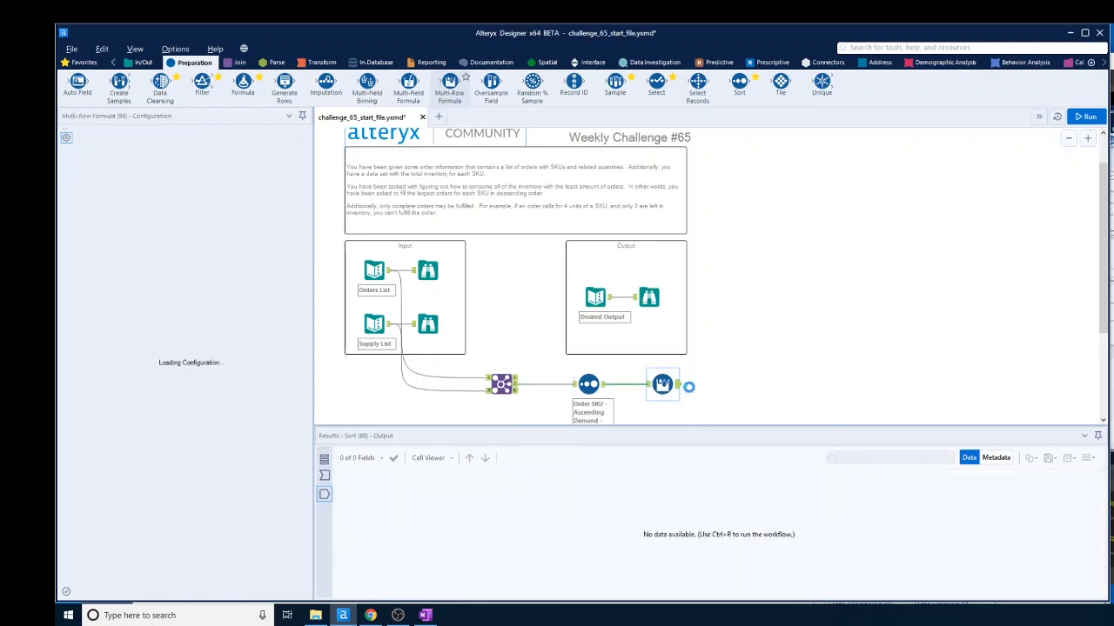
click(125, 164)
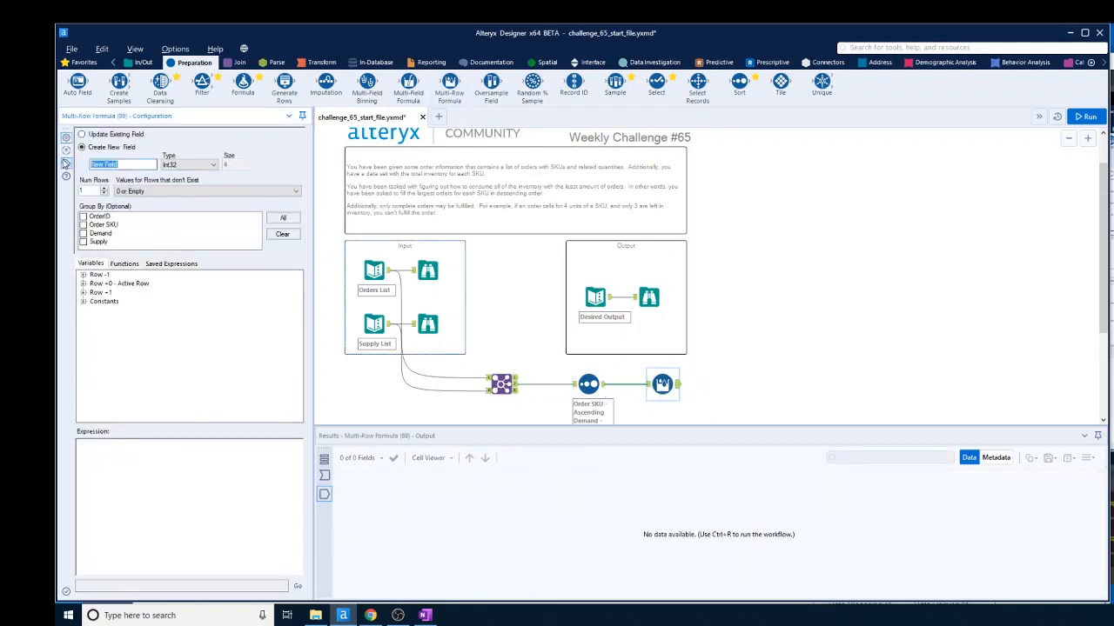
text(Remaining)
click(135, 191)
click(131, 208)
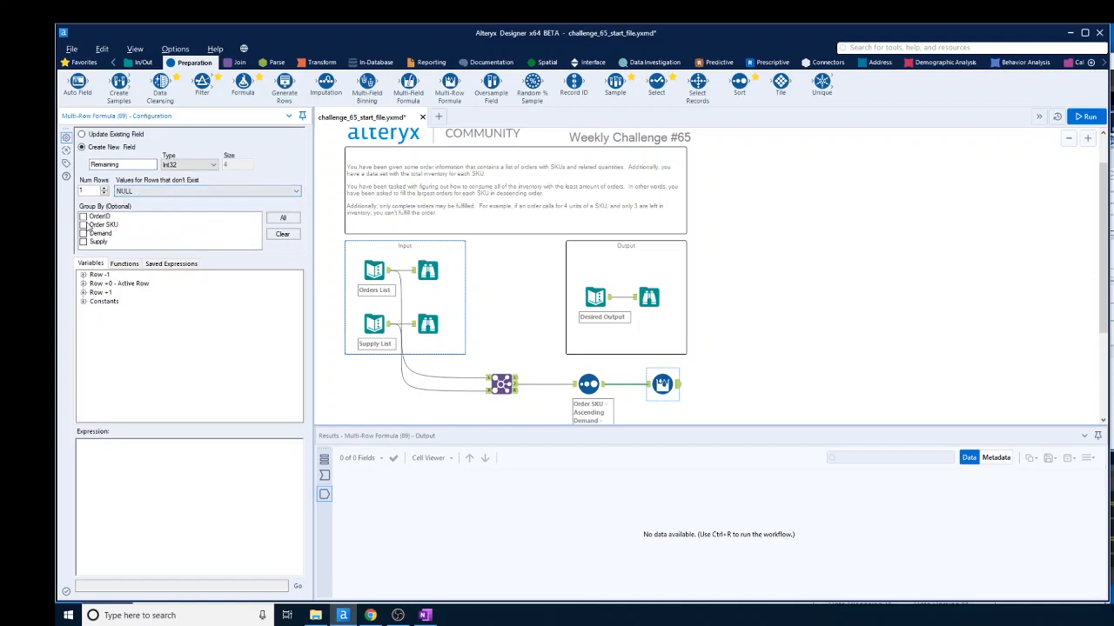
click(83, 225)
click(84, 225)
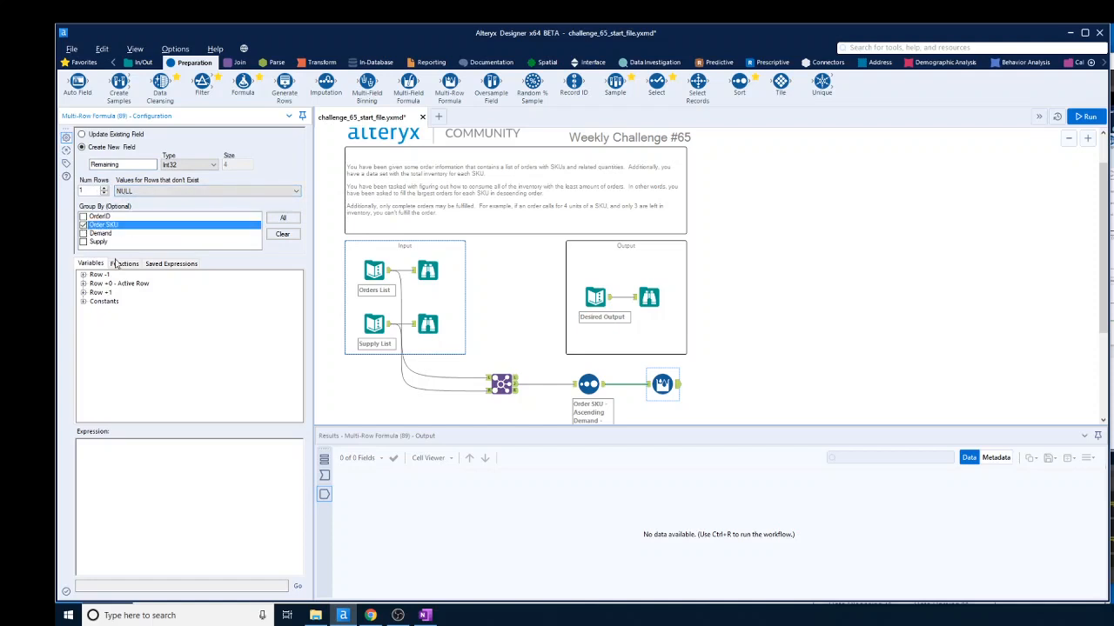
- Insert the IF-THEN-ELSEIF-ELSE template into the Remaining expression and put its ELSEIF and ELSE parts on separate lines
click(229, 507)
click(124, 263)
click(83, 275)
click(135, 293)
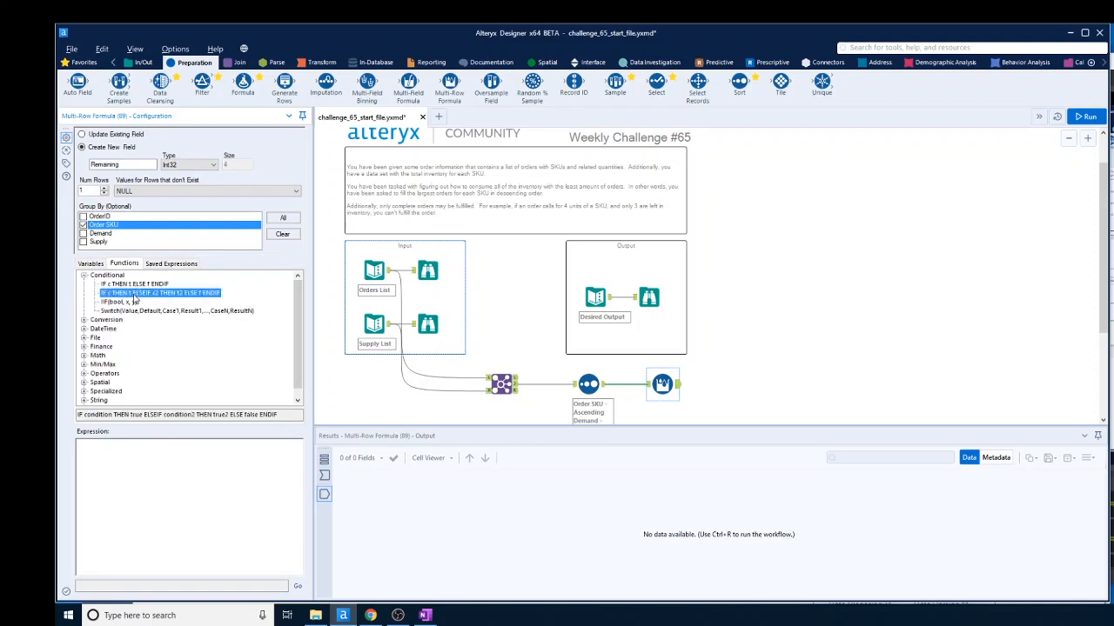
double_click(135, 296)
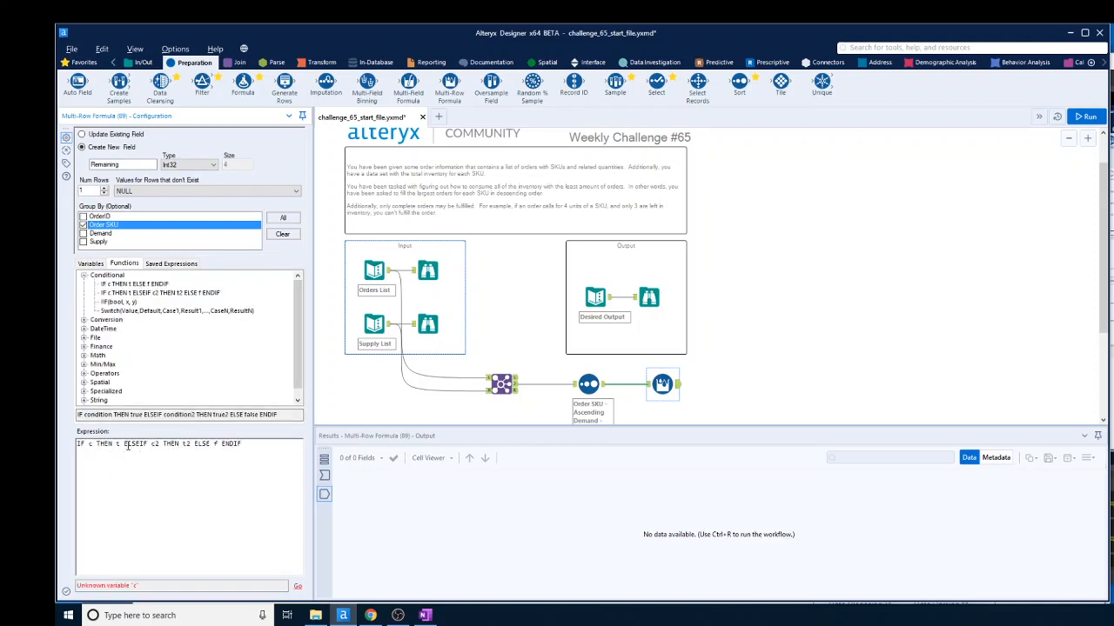
key(Return)
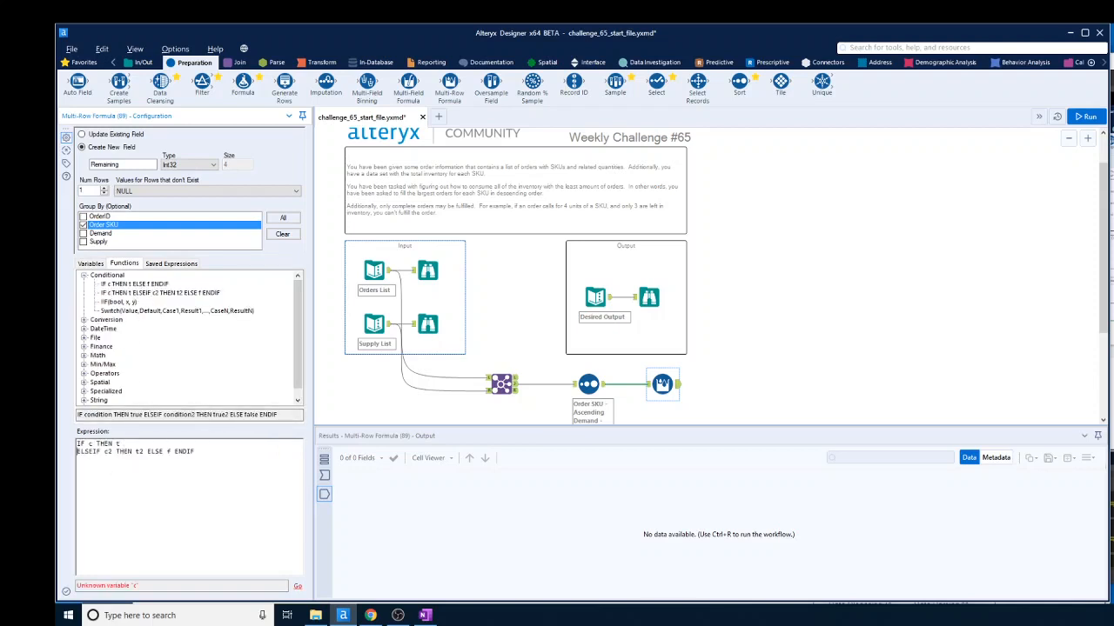
click(147, 451)
key(Return)
- Set the expression's IF condition to IsNull([Row-1:Remaining])
click(89, 444)
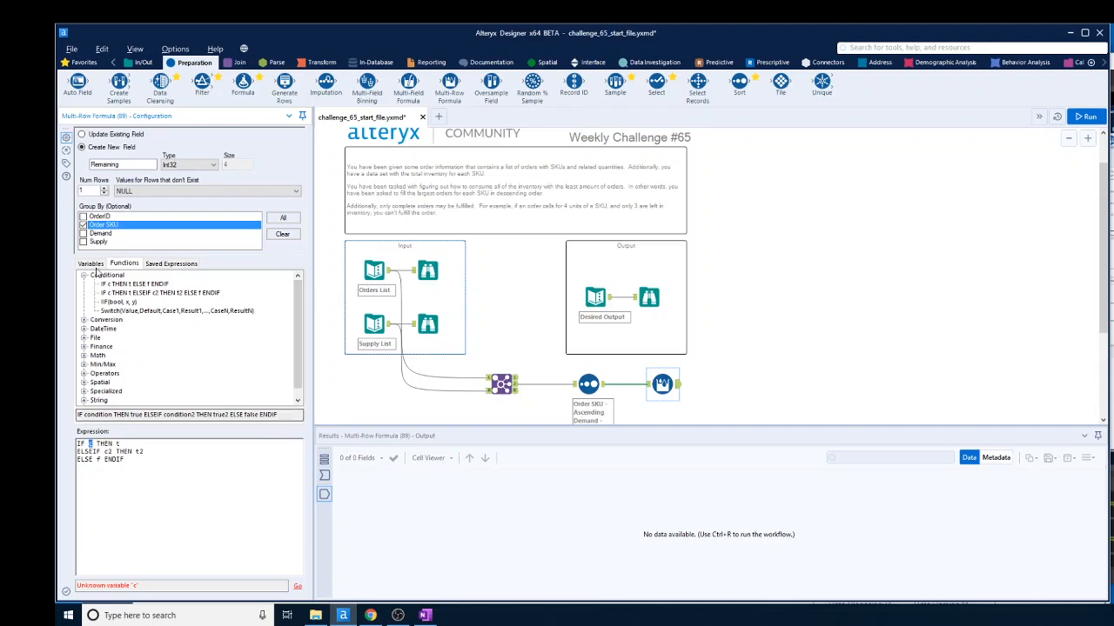
scroll(108, 348, down, 1)
click(84, 401)
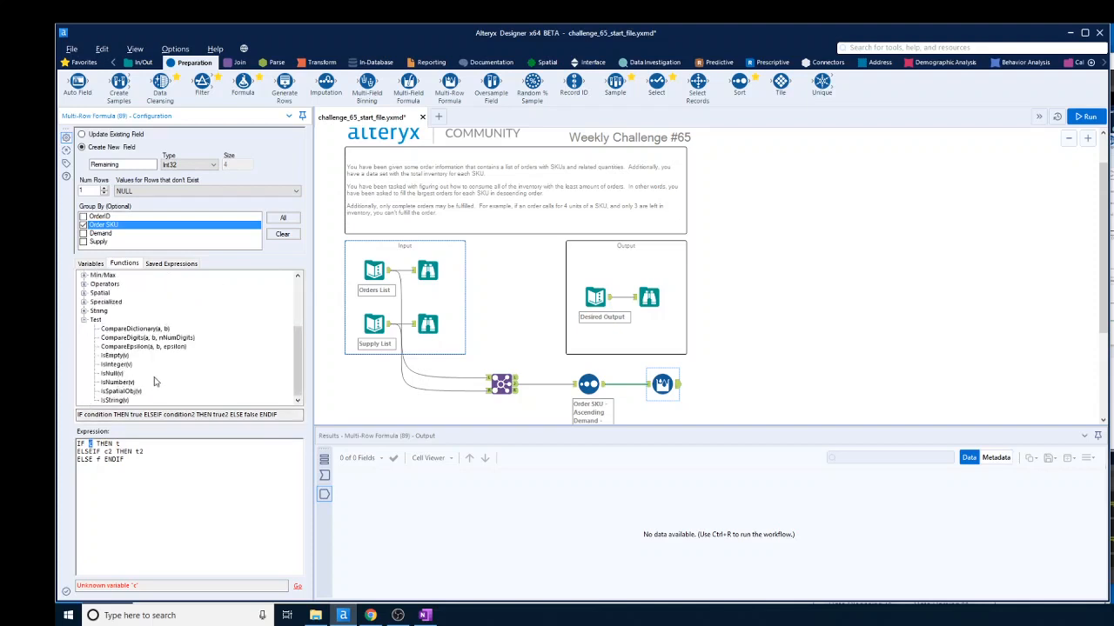
double_click(112, 373)
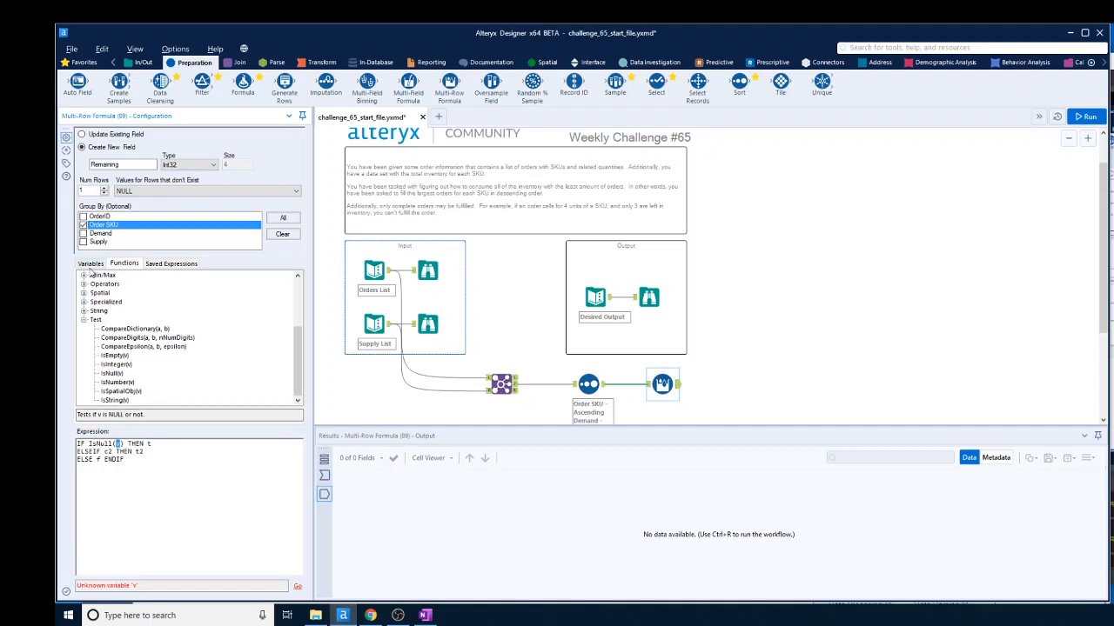
click(91, 264)
click(84, 275)
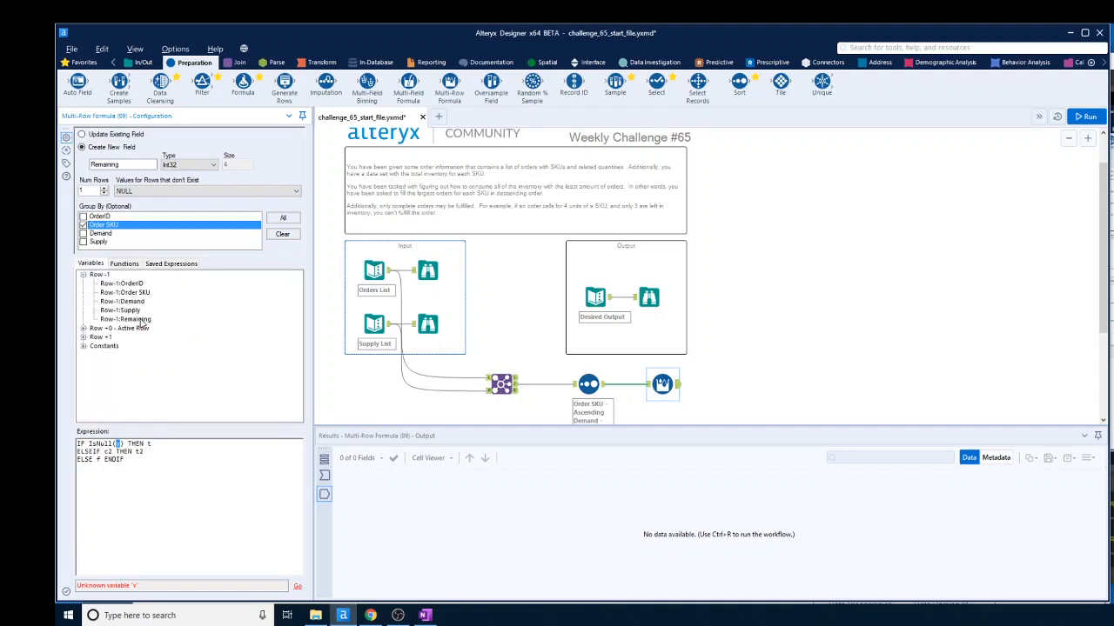
double_click(139, 319)
- Set the result of the IF branch to [Supply]-[Demand]
key(BackSpace)
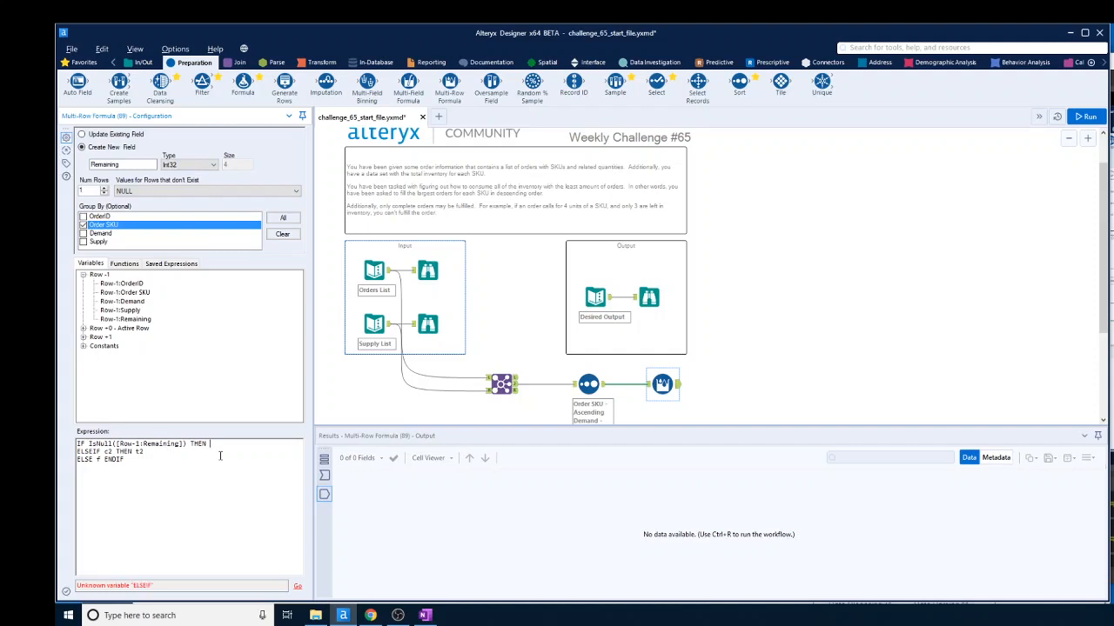
click(84, 328)
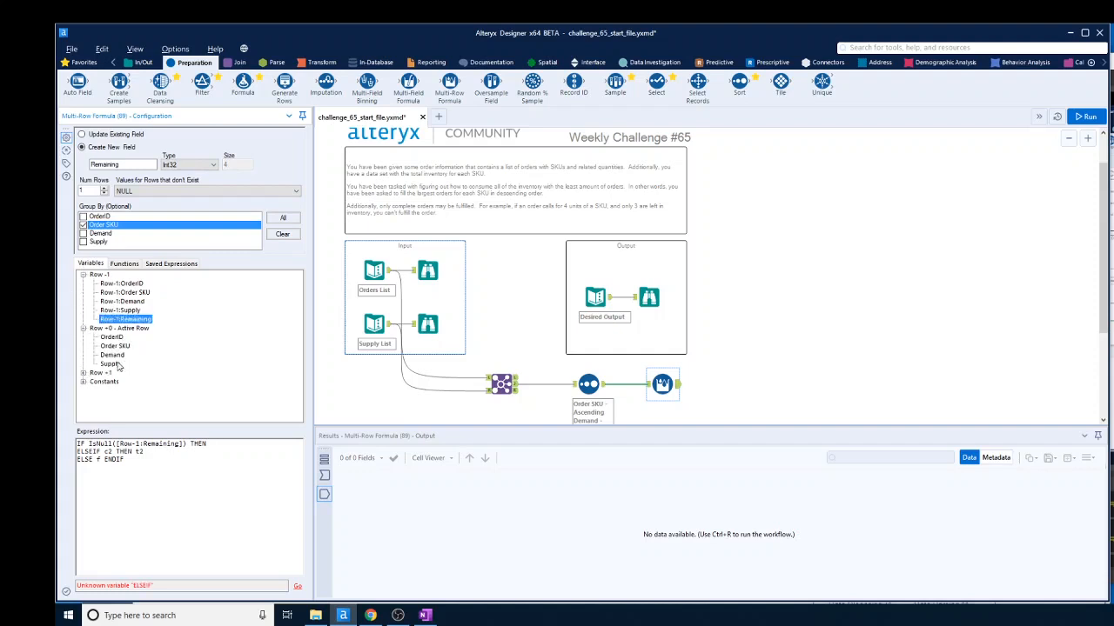
double_click(111, 363)
text(-)
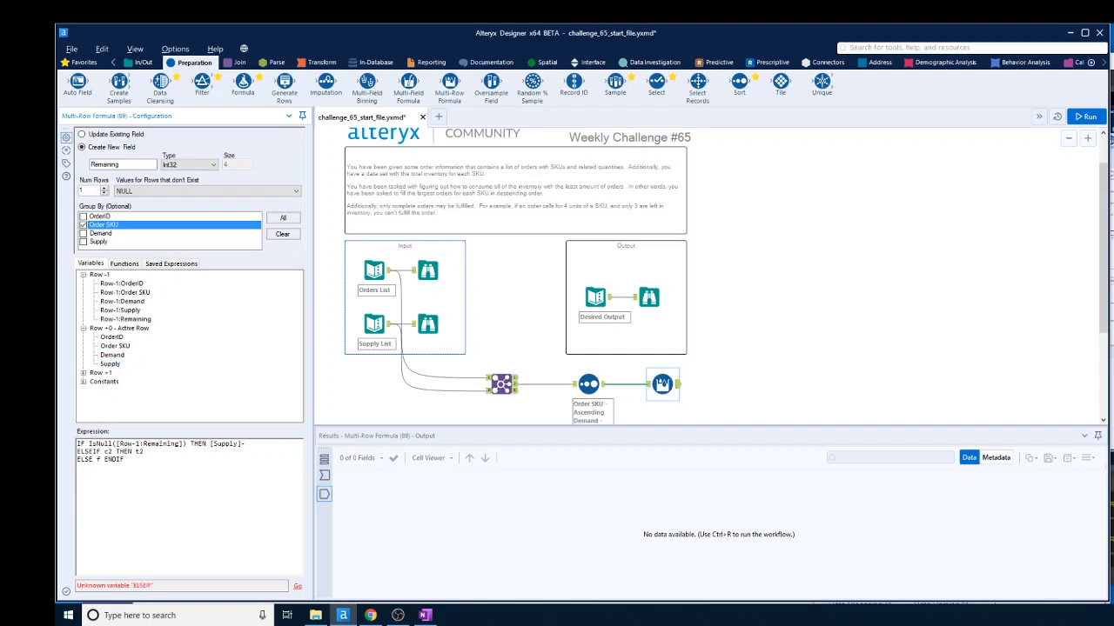
double_click(115, 355)
- Set the ELSEIF condition to [Row-1:Remaining]>=[Demand]
double_click(108, 451)
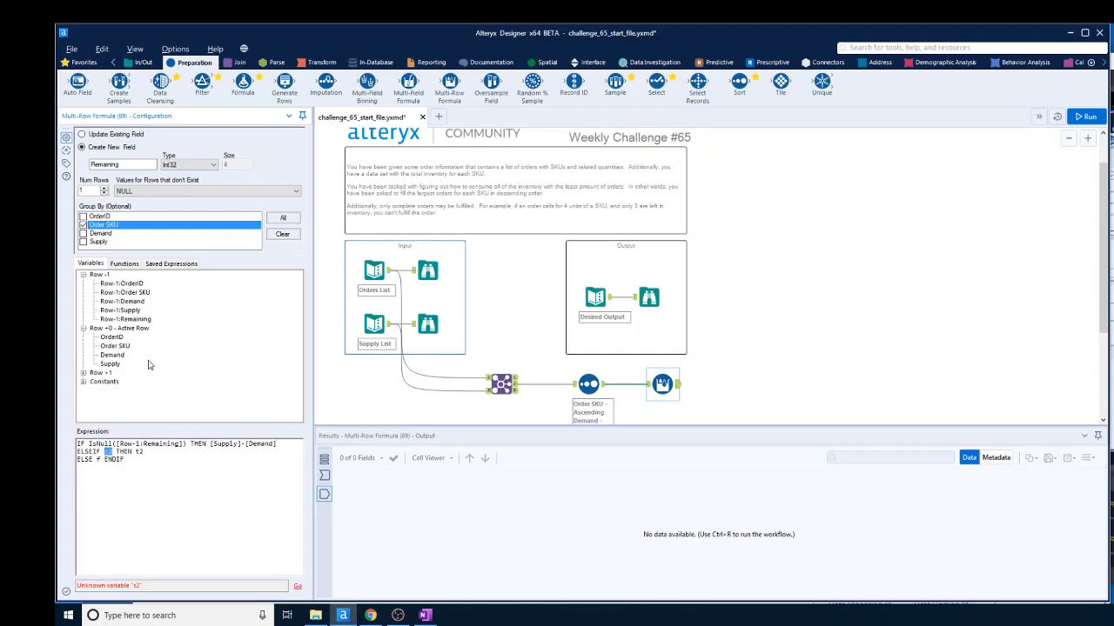
double_click(130, 320)
text(>=)
double_click(113, 356)
- Set the ELSEIF branch's result to [Row-1:Remaining]-[Demand], reusing a copy of its condition
double_click(238, 452)
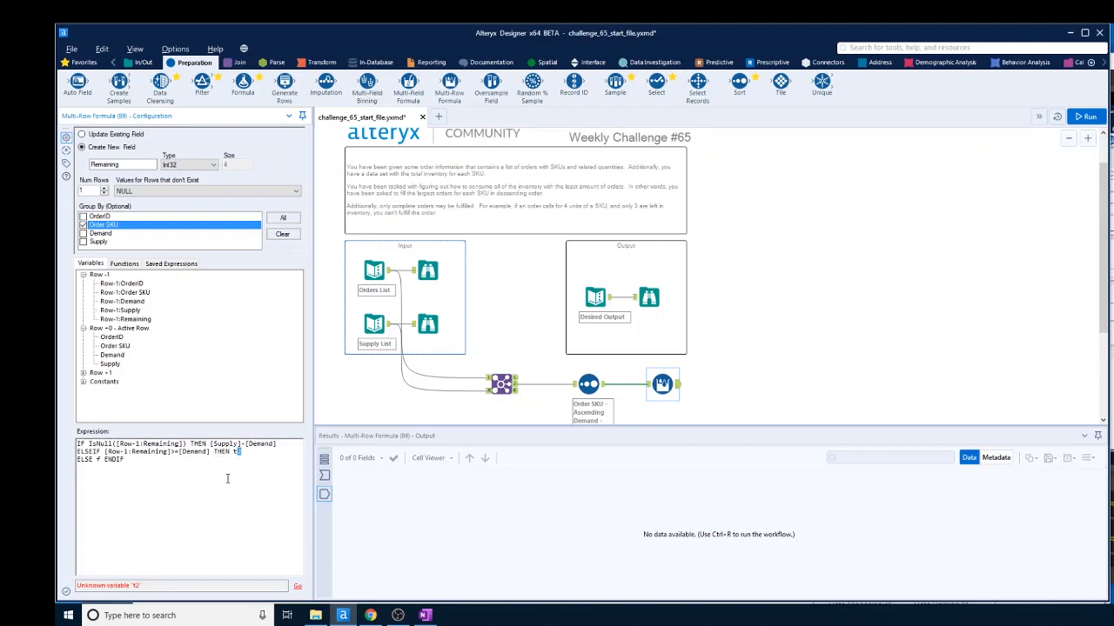
mouse_move(212, 452)
mouse_down()
mouse_move(77, 453)
mouse_move(209, 452)
mouse_up()
click(105, 452)
key(ctrl+c)
double_click(237, 451)
key(ctrl+v)
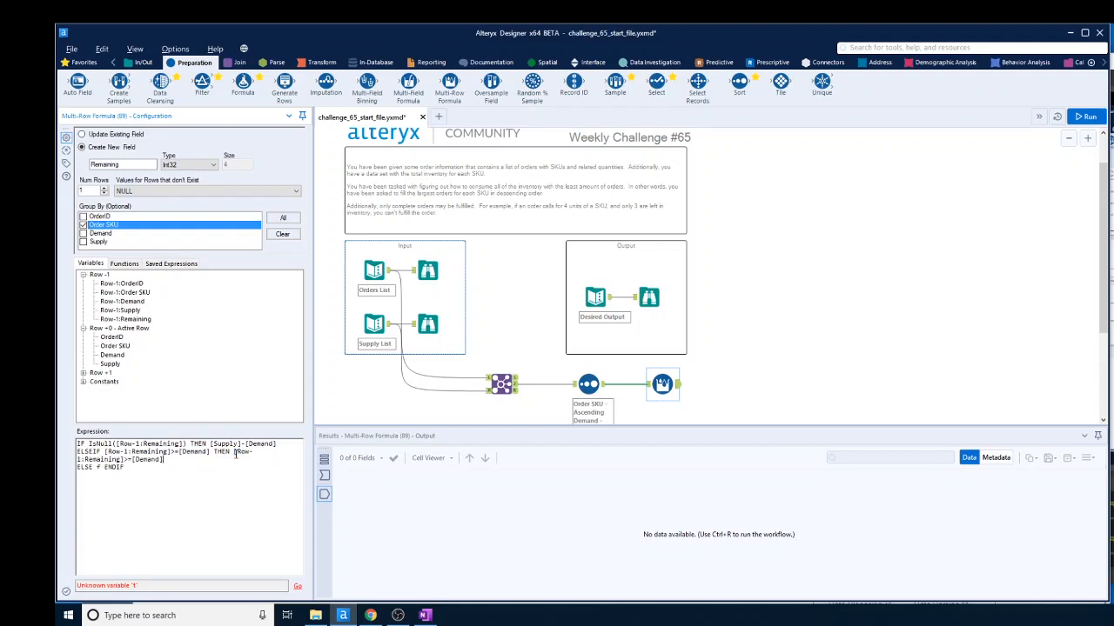
click(132, 461)
key(BackSpace)
key(BackSpace)
text(-)
- Duplicate the ELSEIF branch on a new line and set the copy's condition to [Row-1:Remaining]<[Demand]
drag(163, 461, 76, 447)
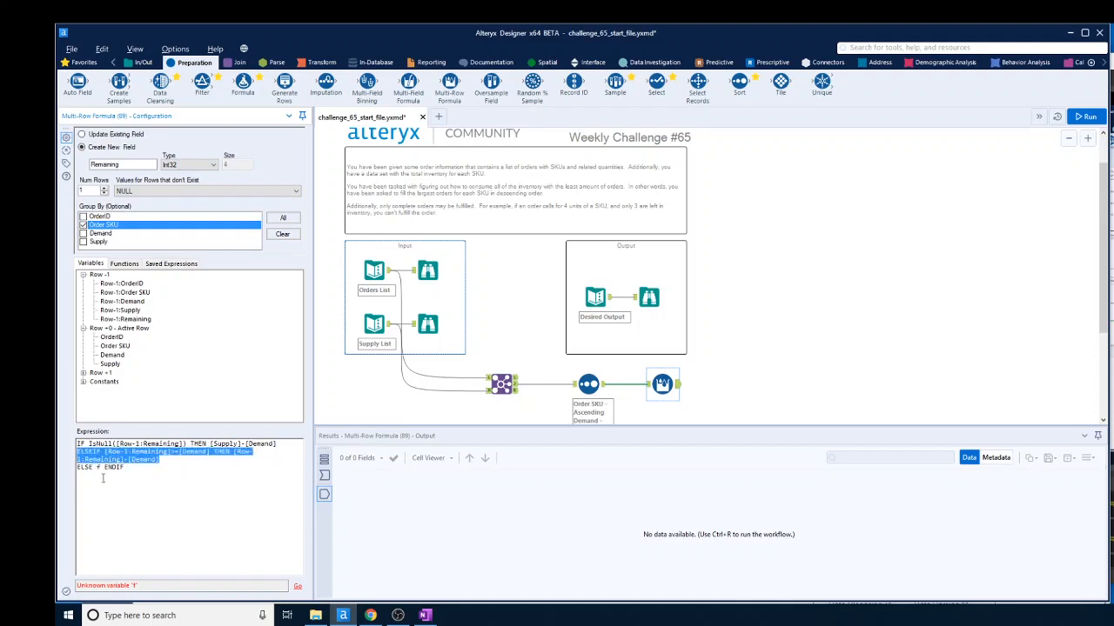
click(162, 462)
key(Return)
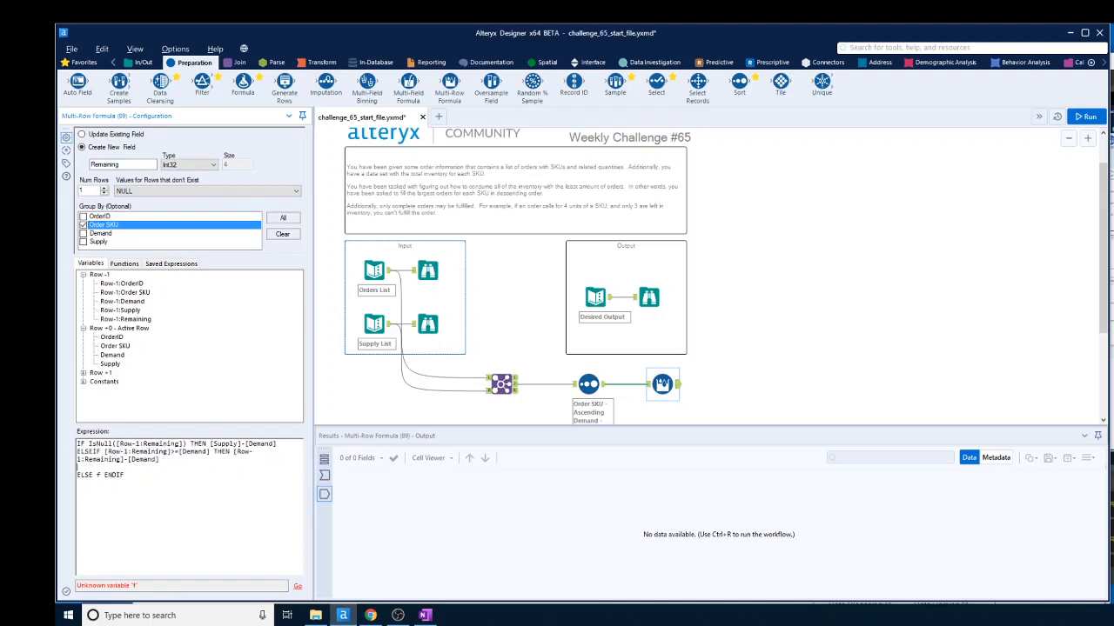
key(ctrl+v)
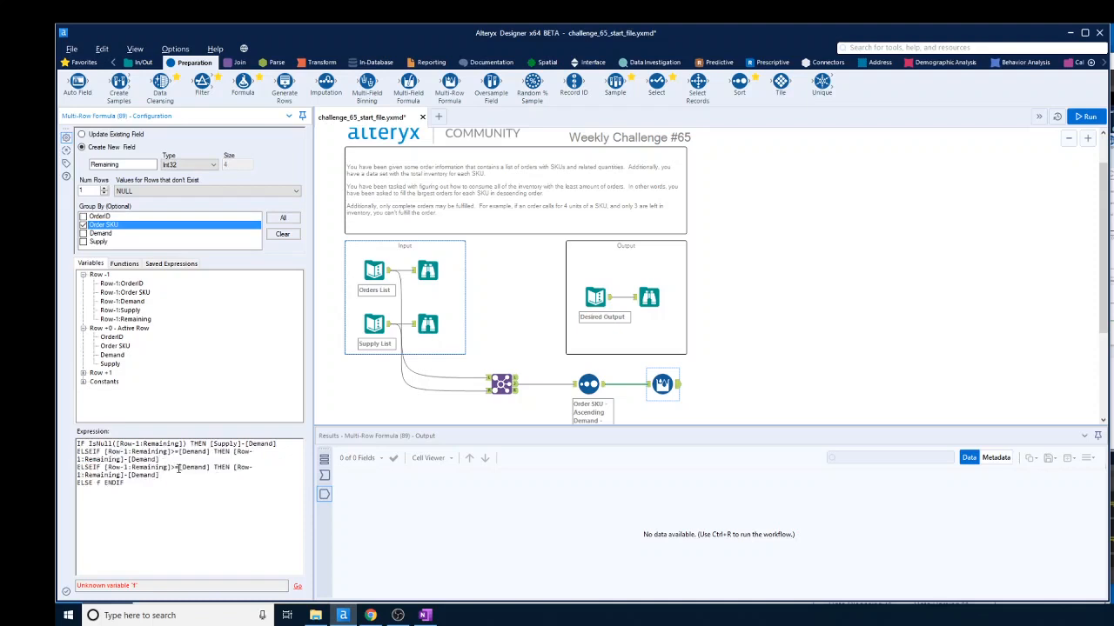
key(BackSpace)
key(BackSpace)
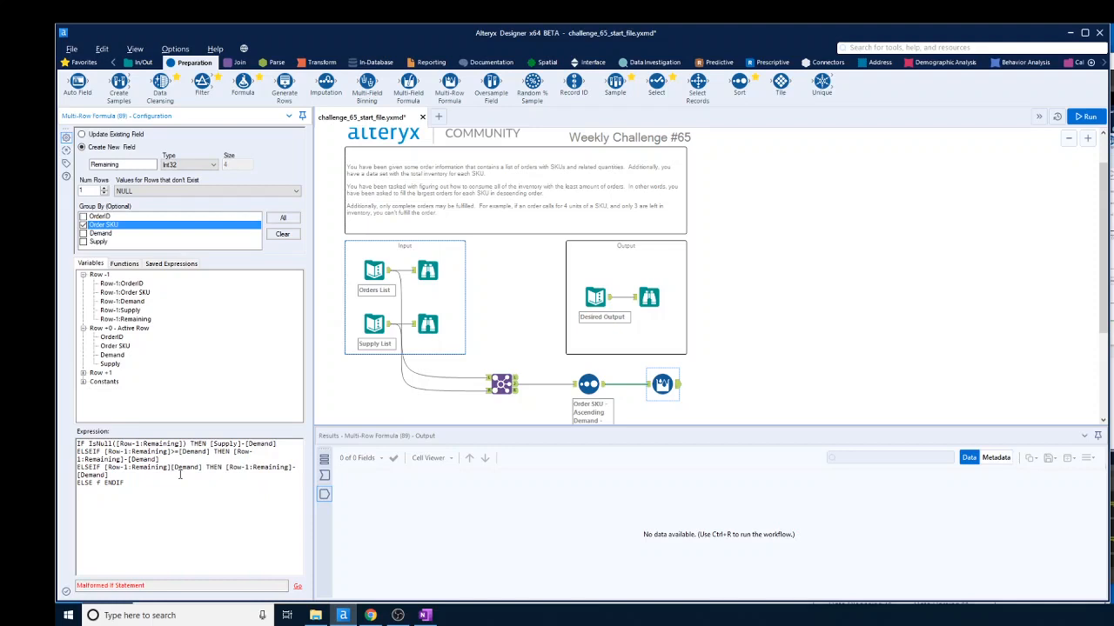
text(<)
- Remove the demand subtraction from the second ELSEIF branch's result
key(BackSpace)
key(BackSpace)
key(BackSpace)
key(BackSpace)
key(BackSpace)
key(BackSpace)
key(BackSpace)
key(BackSpace)
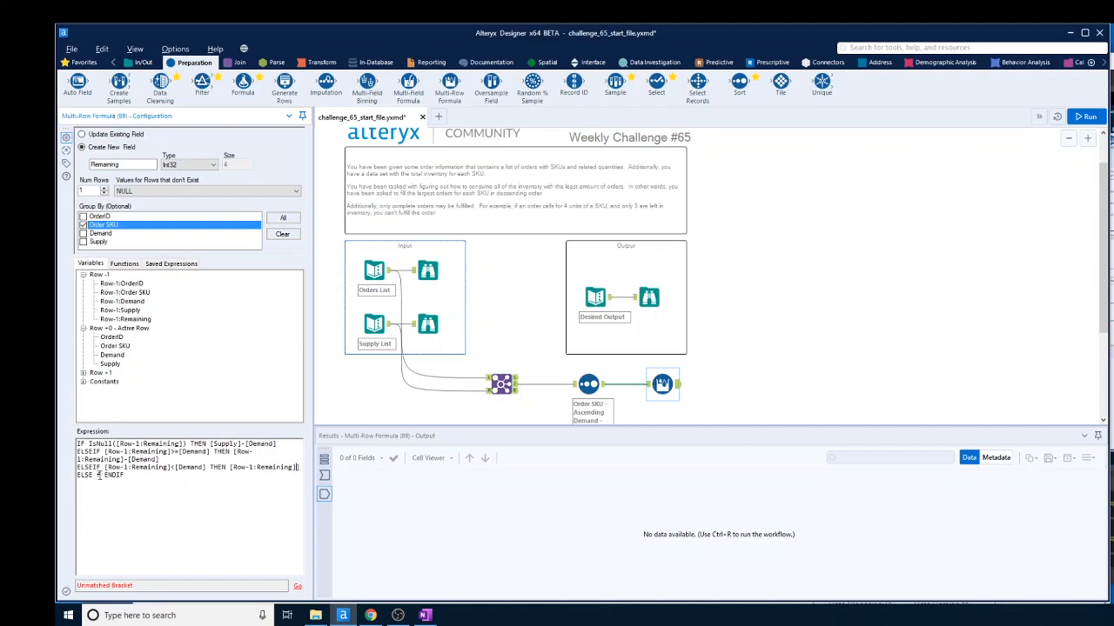
- Set the ELSE result to 0, write the null test as ISNULL, and reduce the second ELSEIF result to [Row-1:Remaining]
key(BackSpace)
text(0)
double_click(98, 447)
text(ISNULL)
click(300, 470)
key(BackSpace)
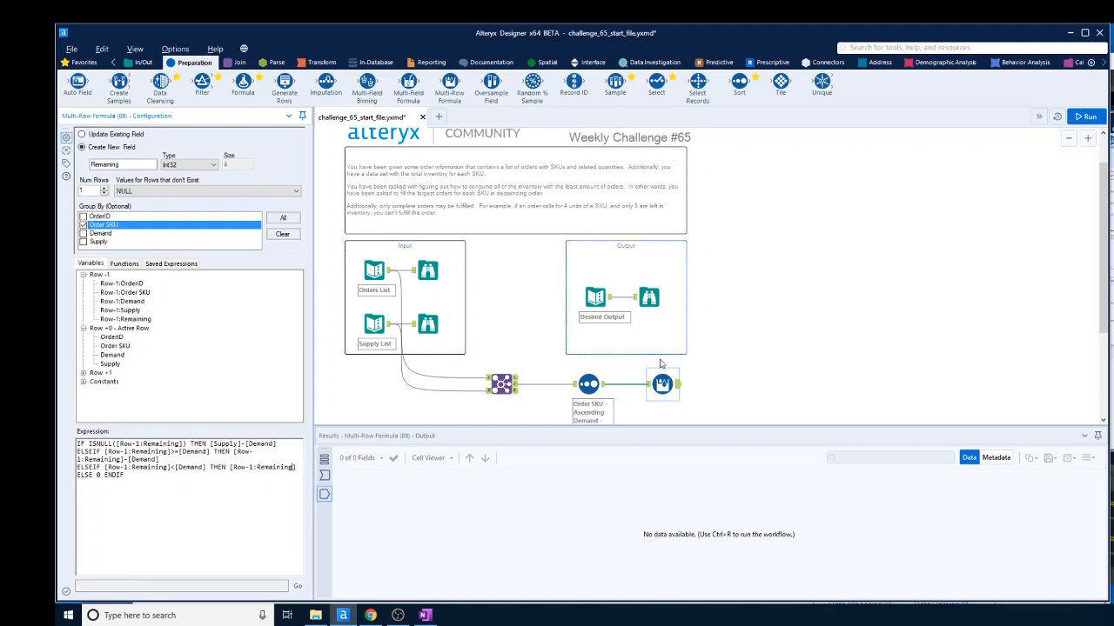
- Run the workflow and examine the Remaining values in the Multi-Row Formula output
click(1083, 117)
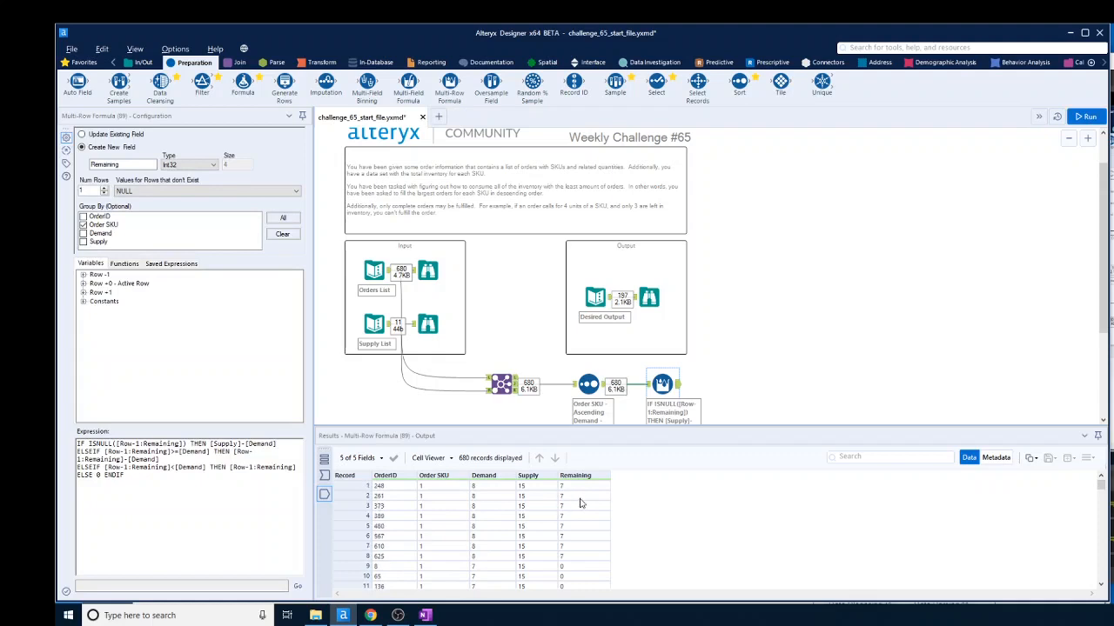
scroll(574, 509, down, 3)
scroll(574, 509, up, 3)
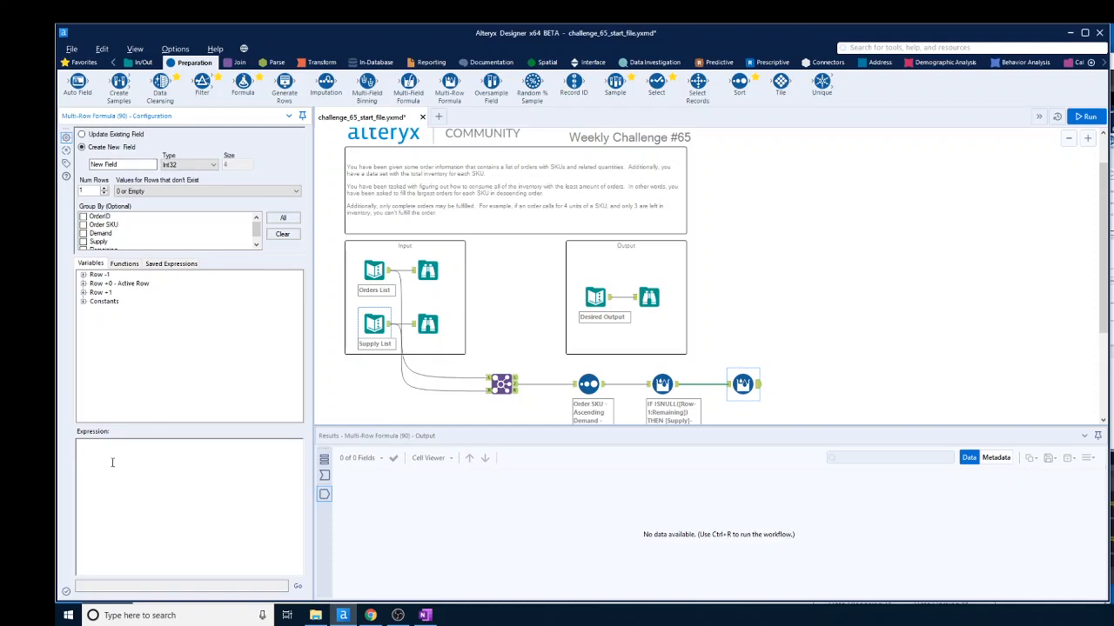
- Insert the conditional IF c THEN t ELSE f ENDIF template into the second Multi-Row Formula's empty expression
click(112, 463)
click(124, 264)
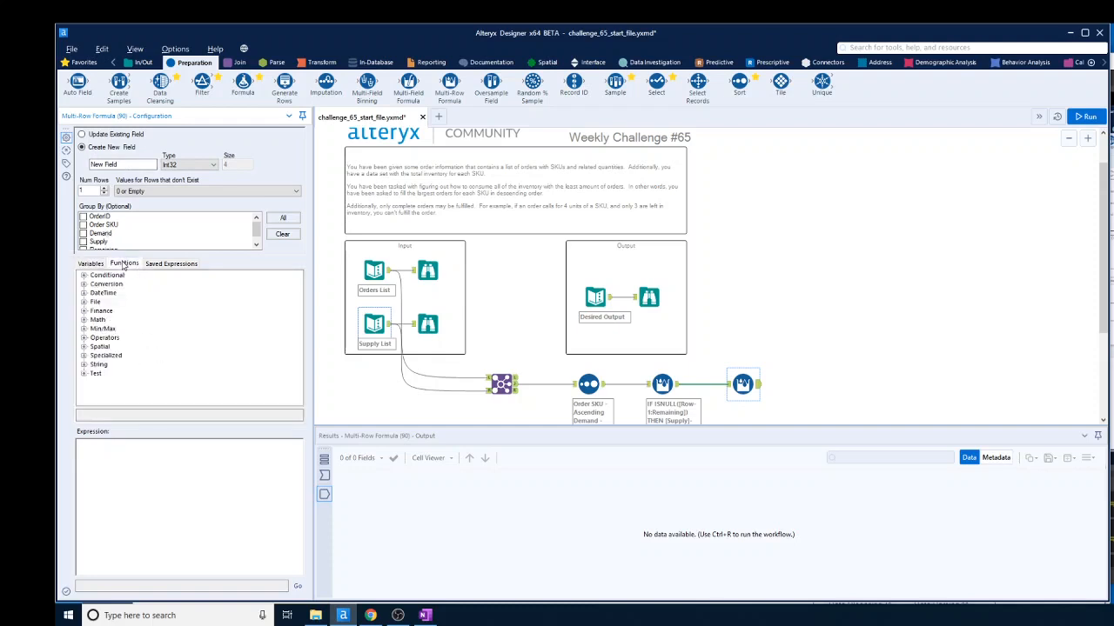
click(84, 275)
double_click(122, 285)
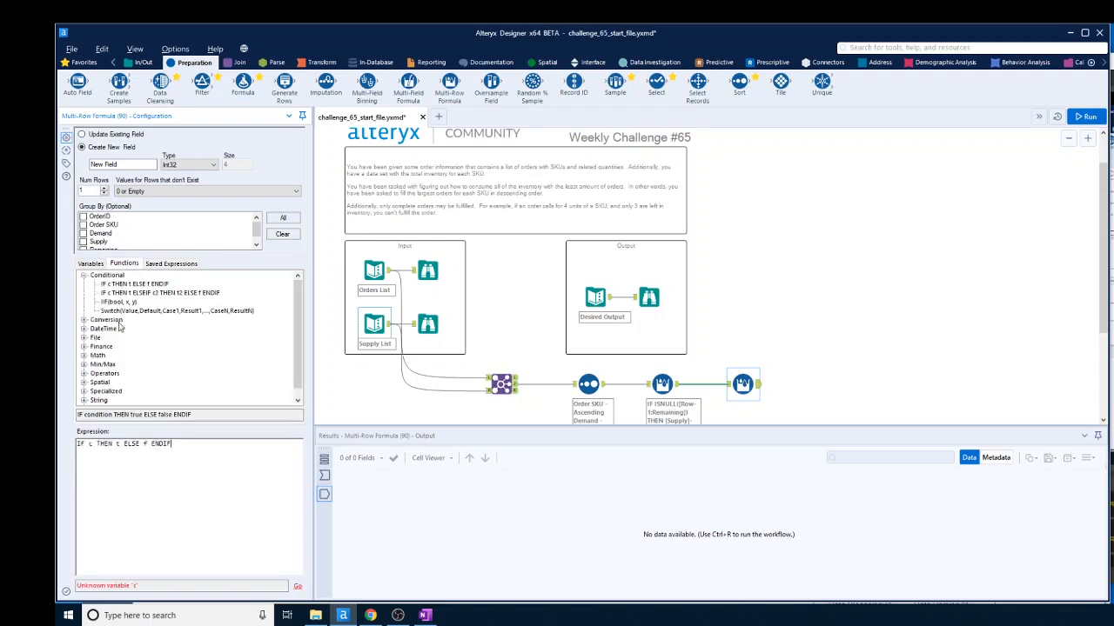
- Replace the template's condition placeholder with [Remaining]=[Row-1:Remaining]
double_click(91, 445)
key(Delete)
click(94, 264)
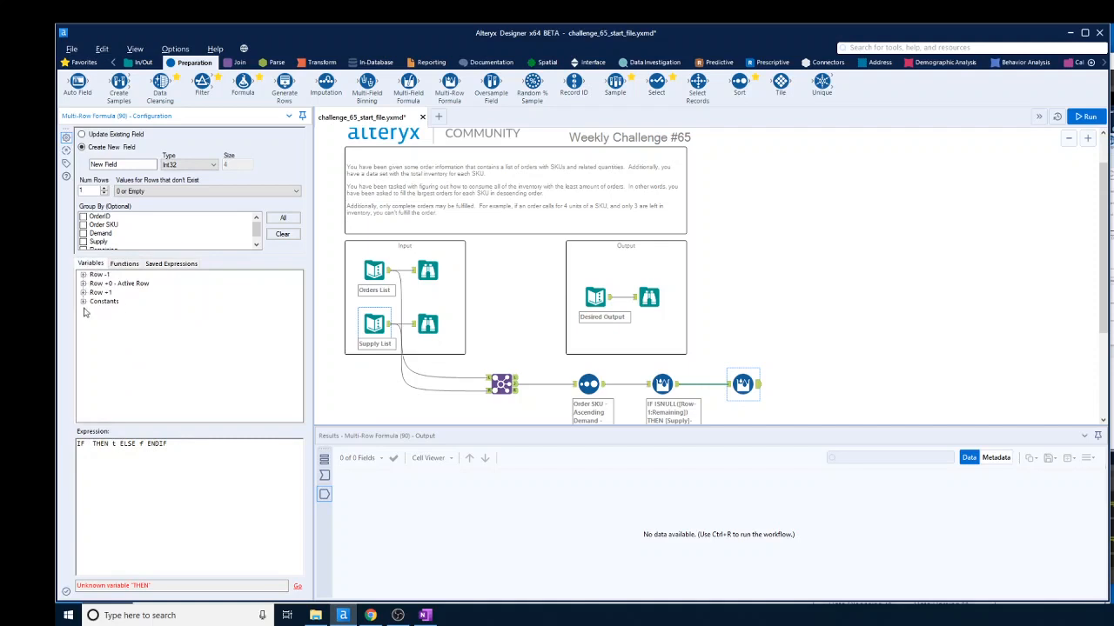
click(84, 284)
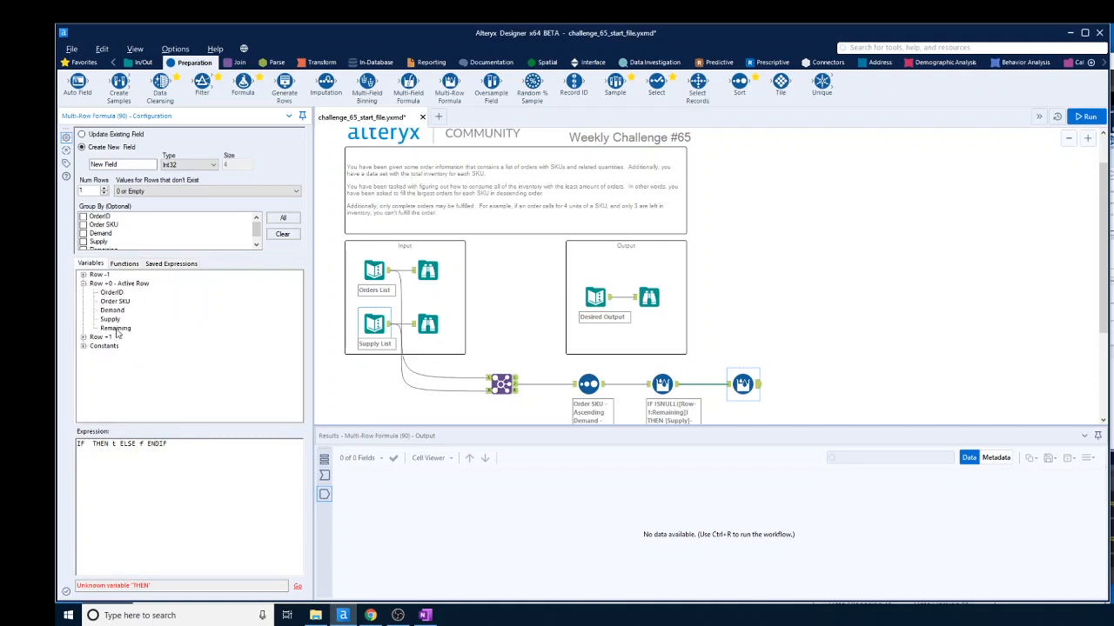
double_click(115, 328)
text(=)
click(84, 275)
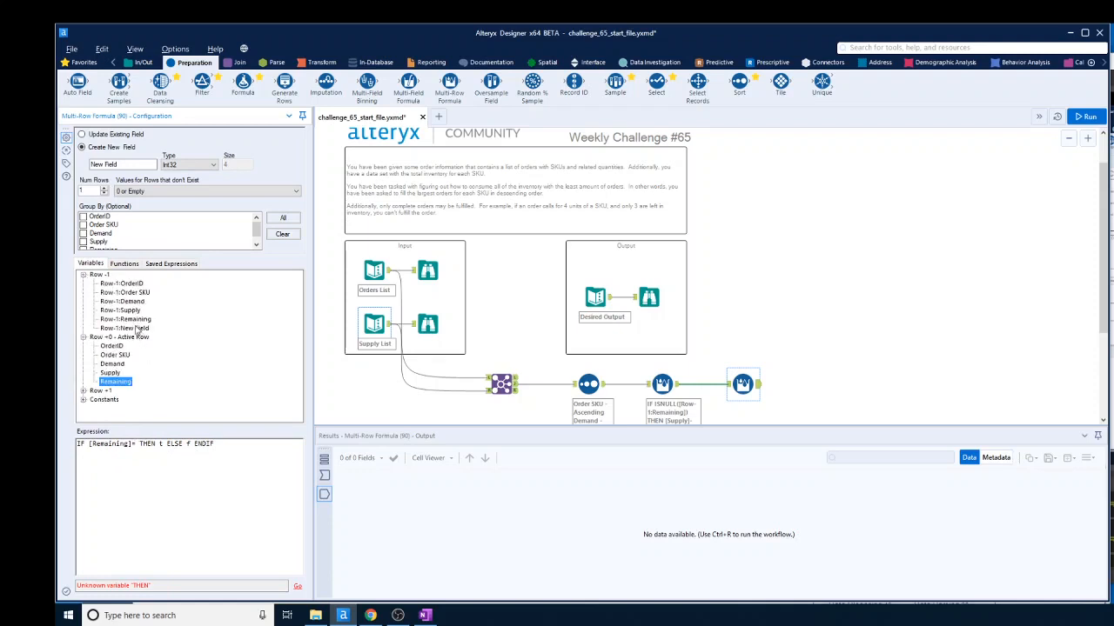
double_click(135, 320)
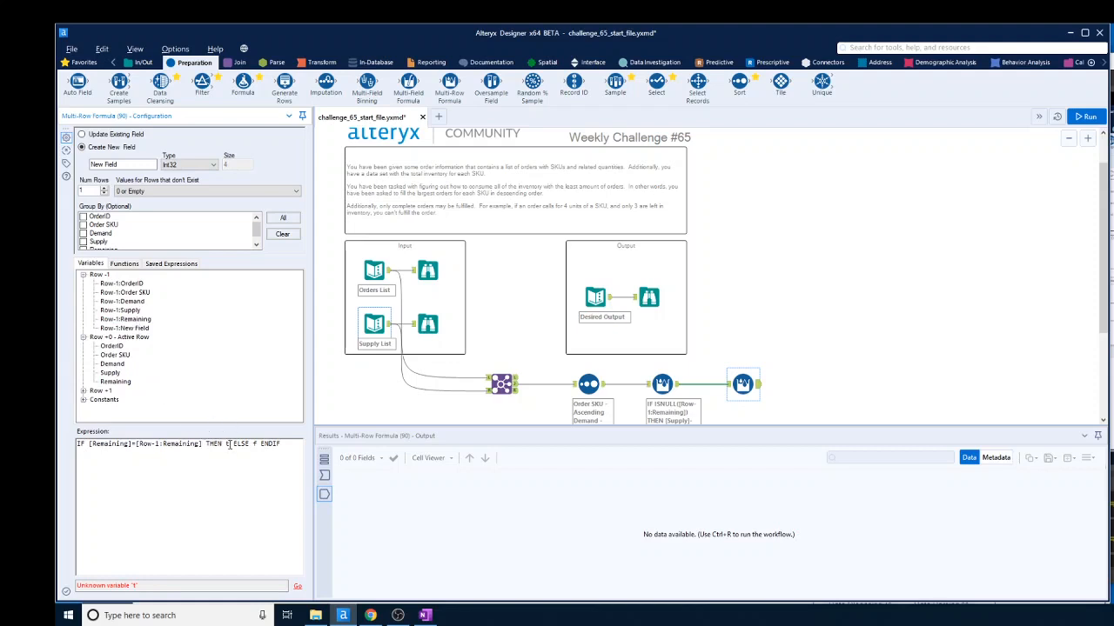
- Set the expression's THEN result to 'No' and its ELSE result to 'Yes'
key(BackSpace)
text(@no)
text('No)
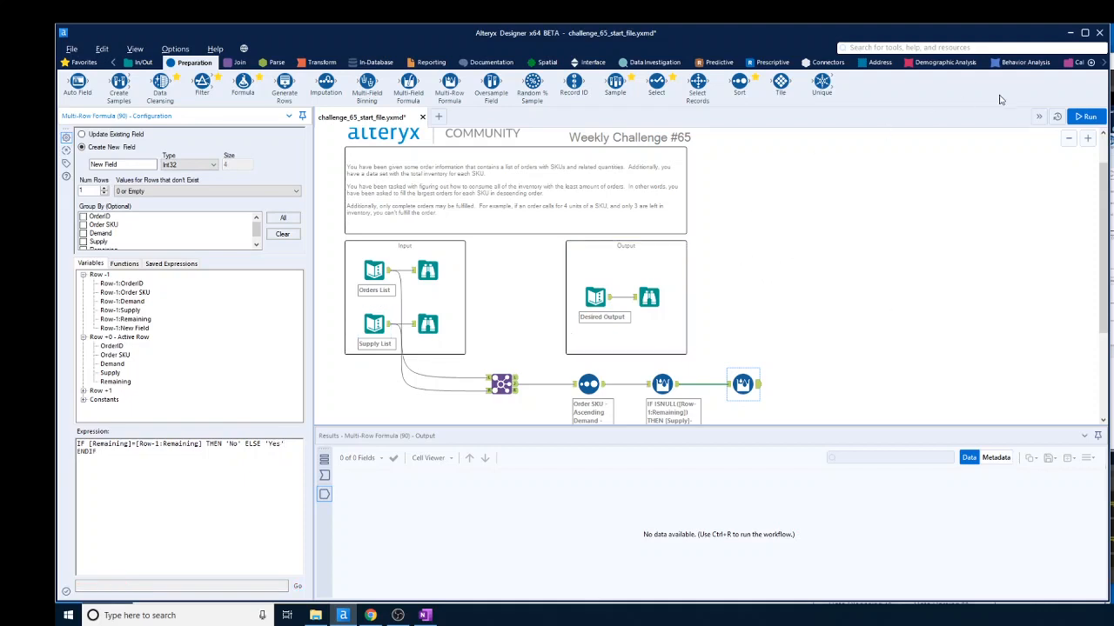
- Run the workflow and change the data type of the second Multi-Row Formula's new field to String
click(1085, 115)
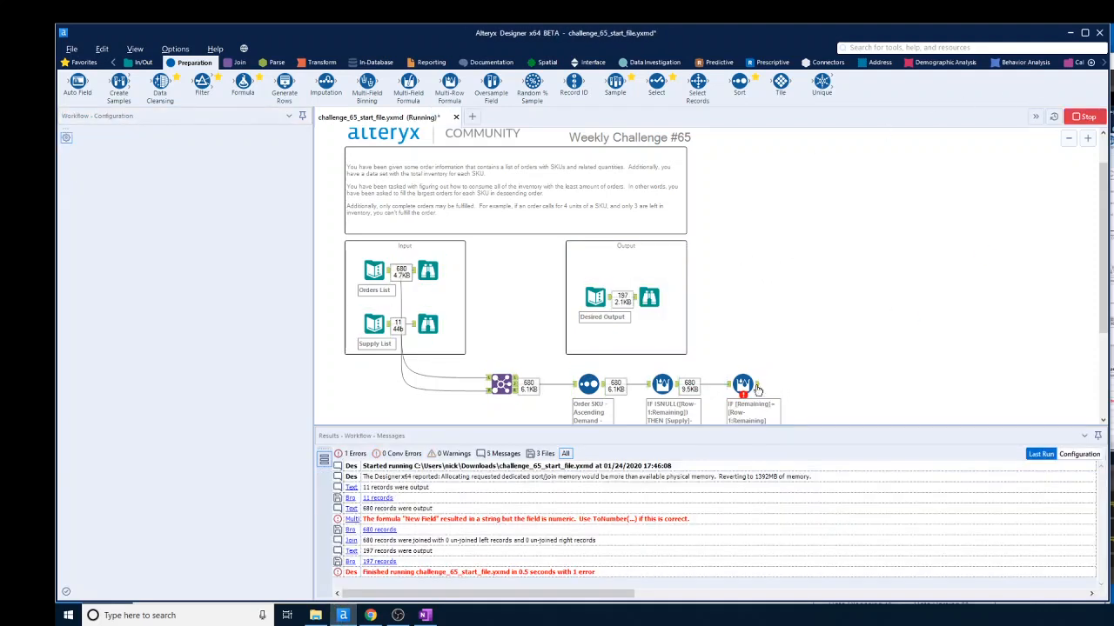
click(753, 387)
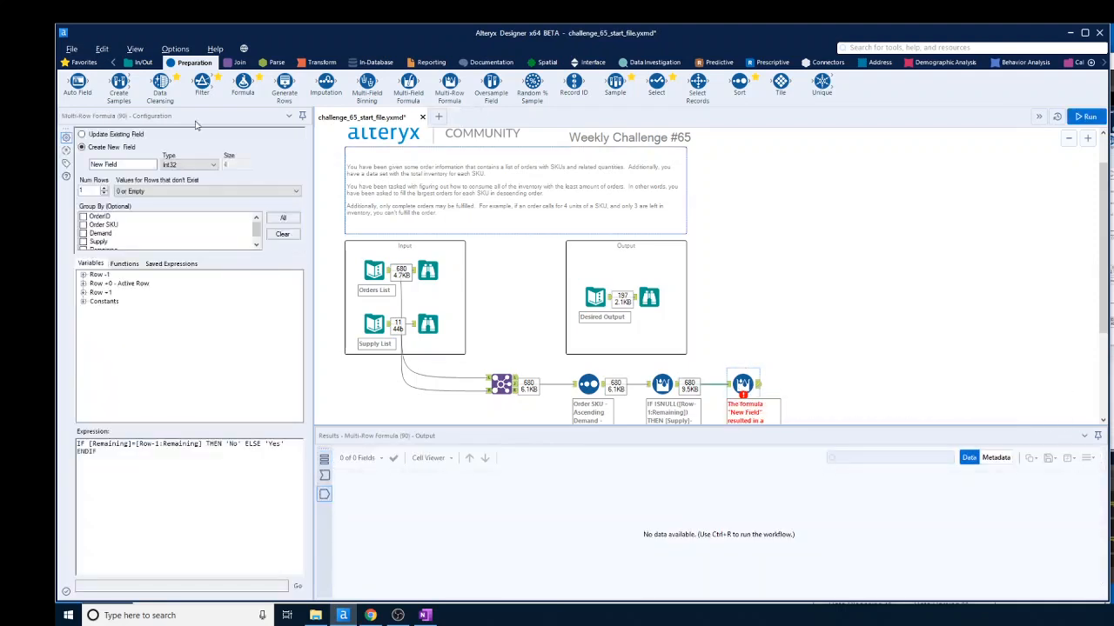
click(189, 165)
click(187, 232)
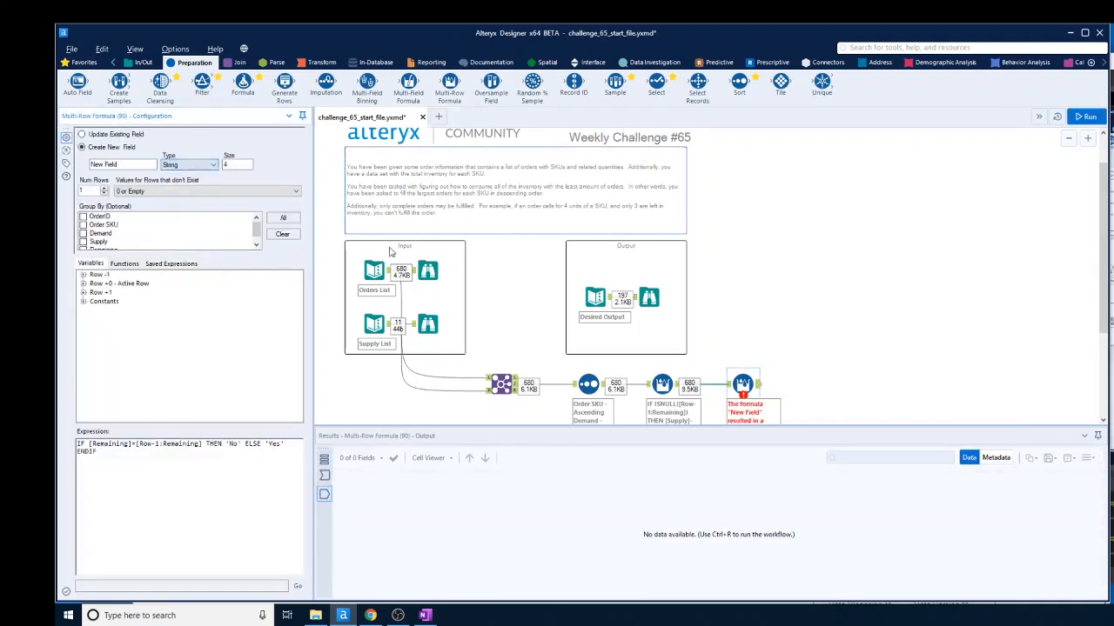
- Run the workflow again and examine the Yes/No values in the New Field column of the output
click(1086, 116)
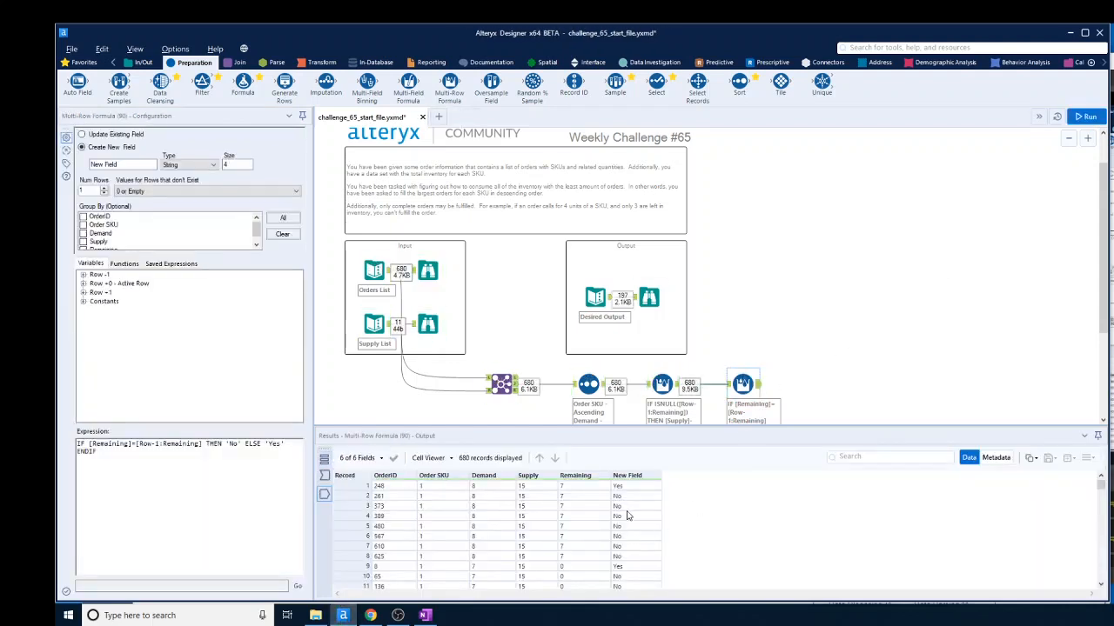
scroll(627, 557, down, 2)
scroll(626, 540, up, 2)
scroll(629, 500, down, 20)
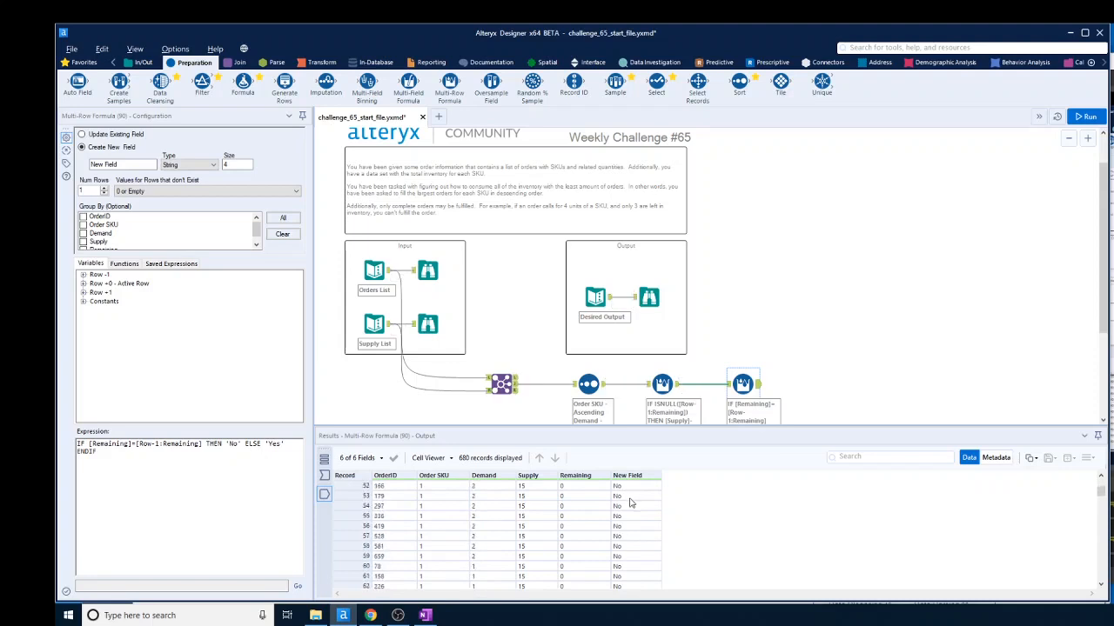
scroll(628, 500, up, 3)
- Add a Filter after the second Multi-Row Formula with the basic condition New Field Equals Yes, and run the workflow
drag(202, 84, 809, 378)
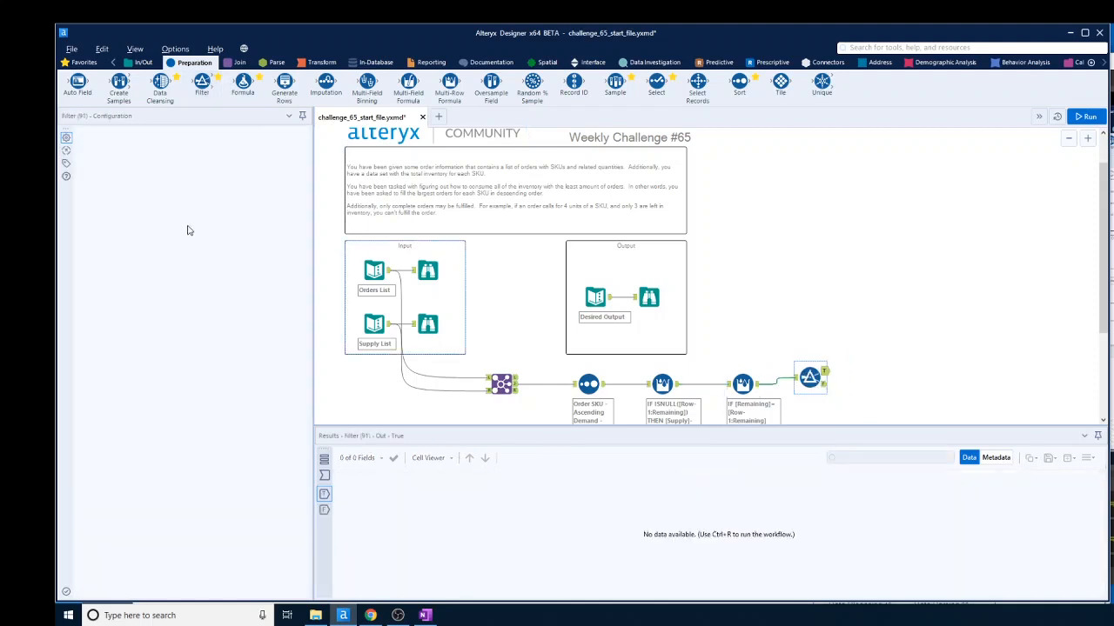
click(162, 179)
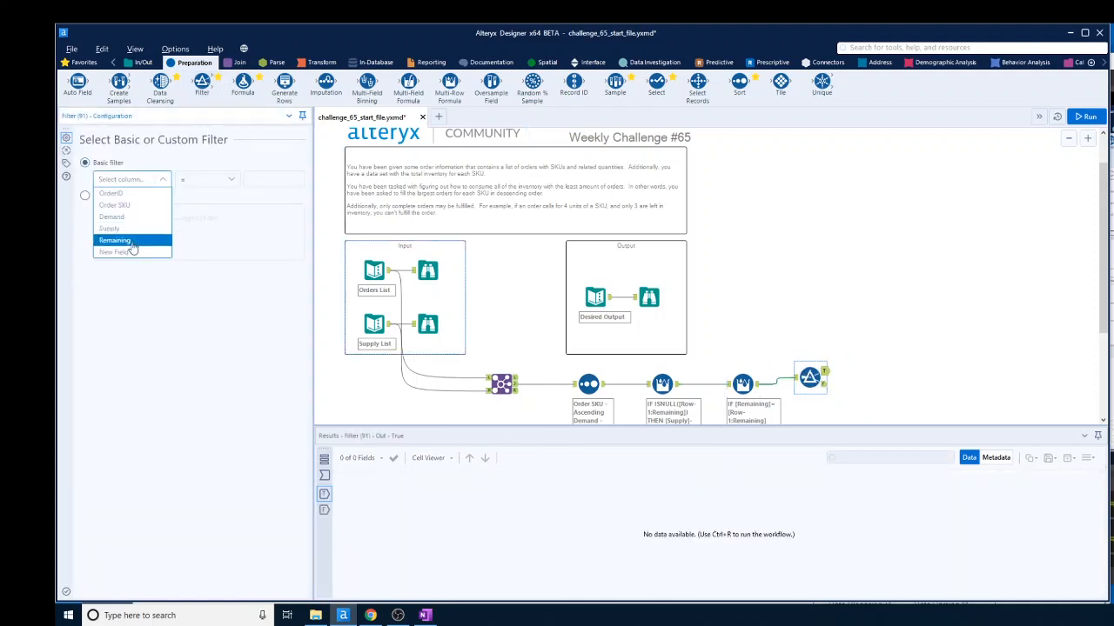
click(129, 252)
click(229, 179)
click(263, 178)
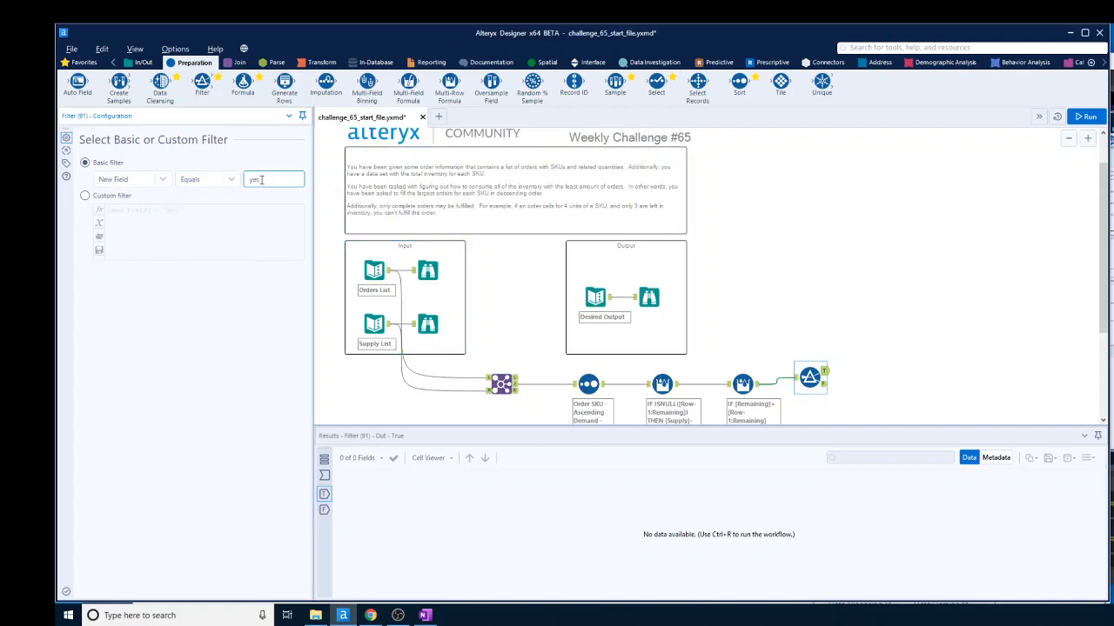
click(1085, 116)
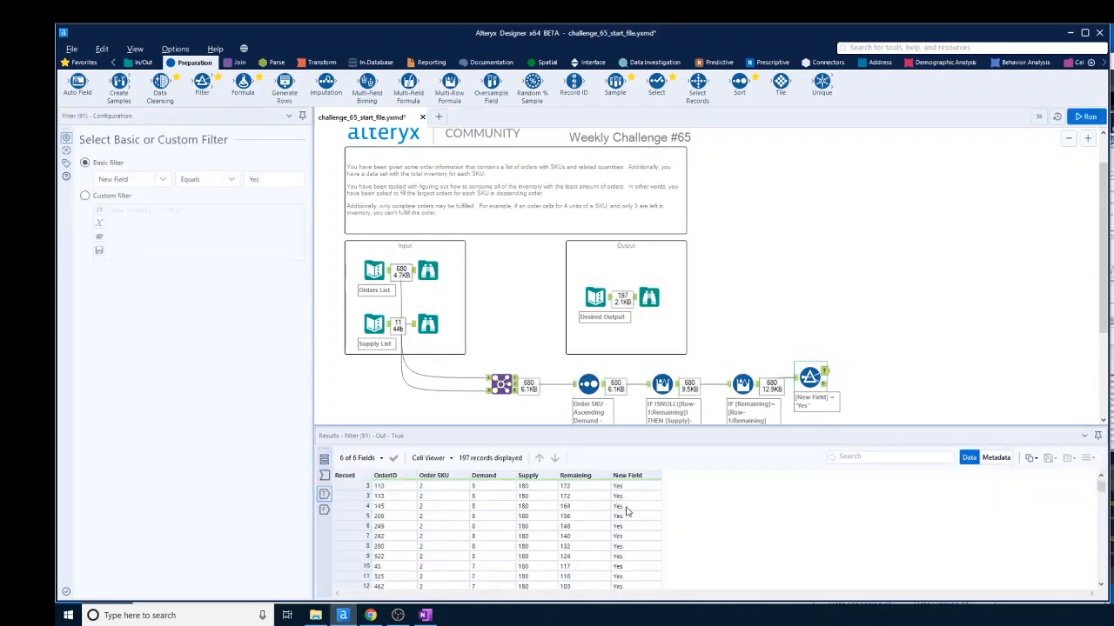
- Attach a Browse tool to the Filter's True output and run the workflow to compare its records with the Desired Output
click(84, 62)
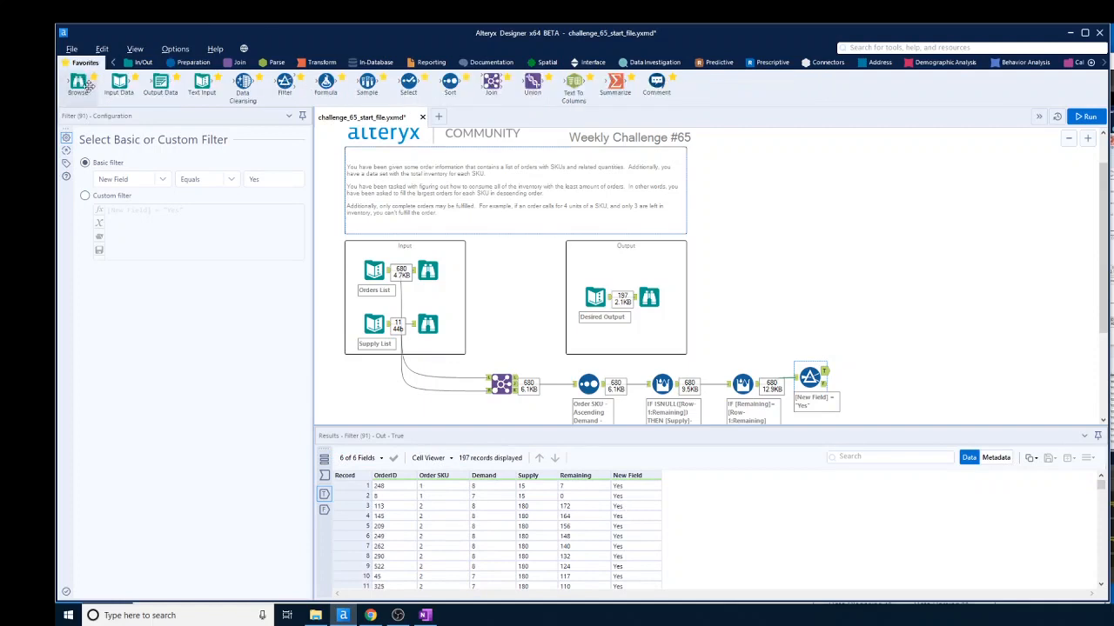
drag(78, 84, 870, 378)
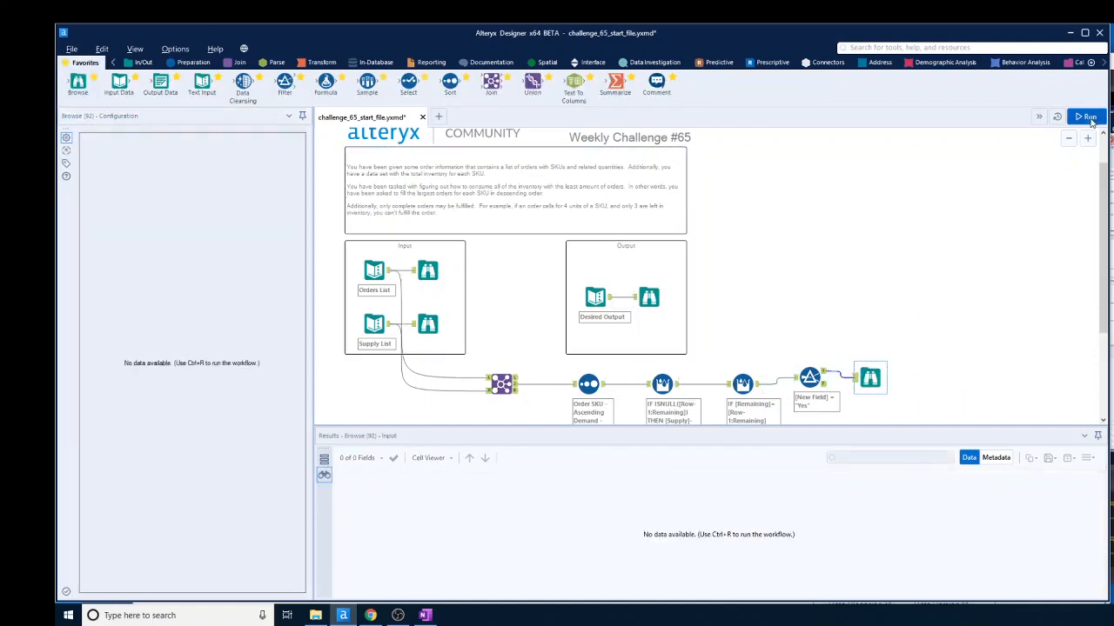
key(ctrl+r)
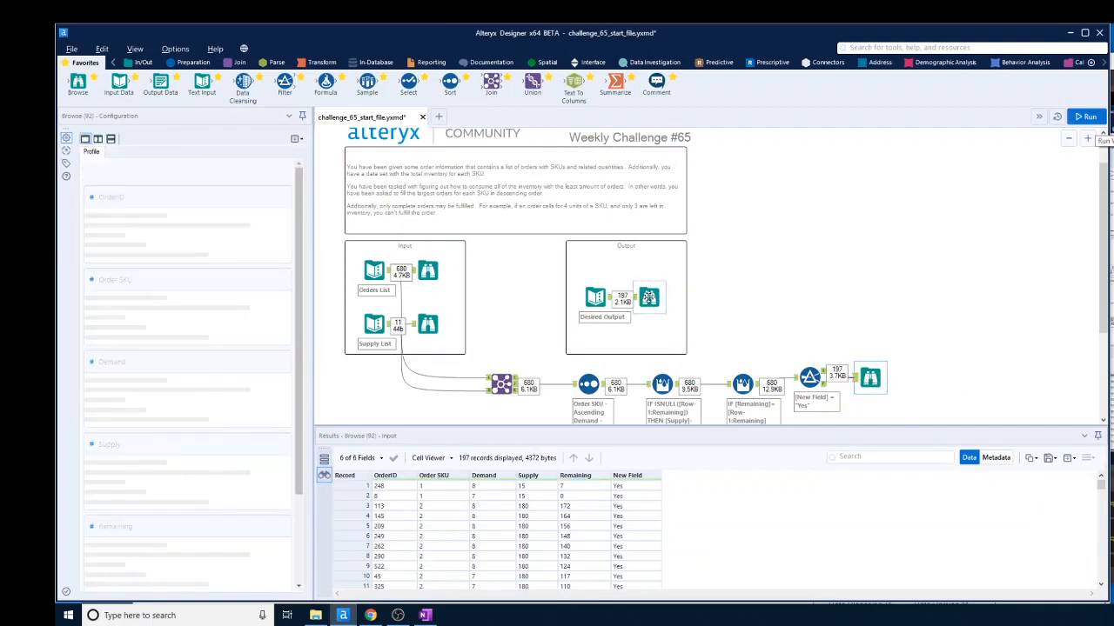
click(648, 297)
click(870, 378)
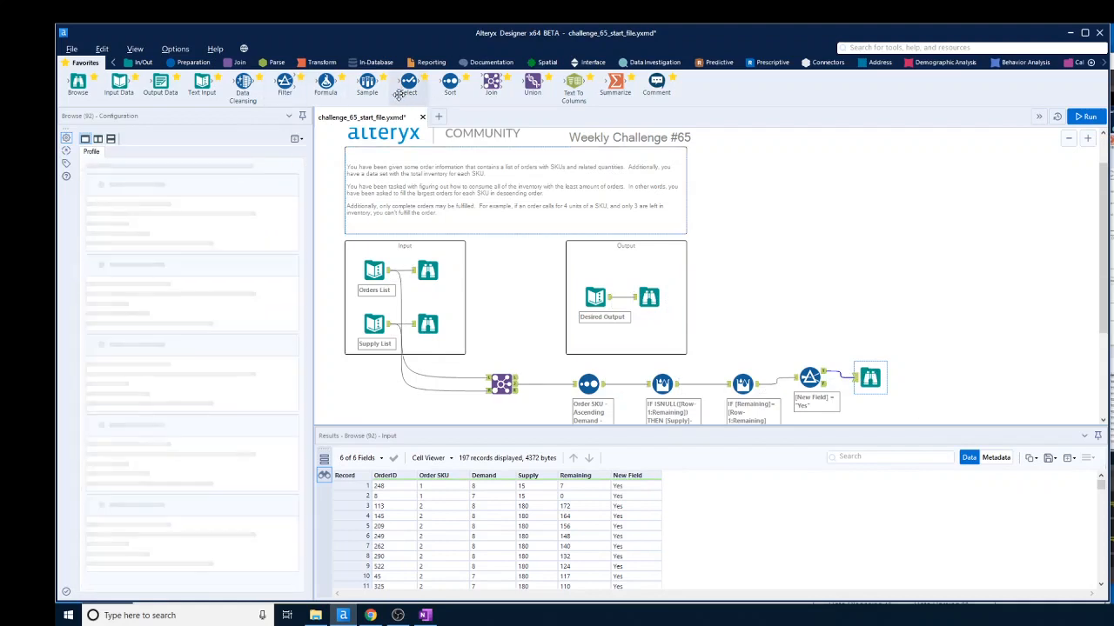
- Insert a Select tool between the Filter and the Browse, exclude New Field, and run the workflow
drag(414, 87, 863, 377)
click(98, 224)
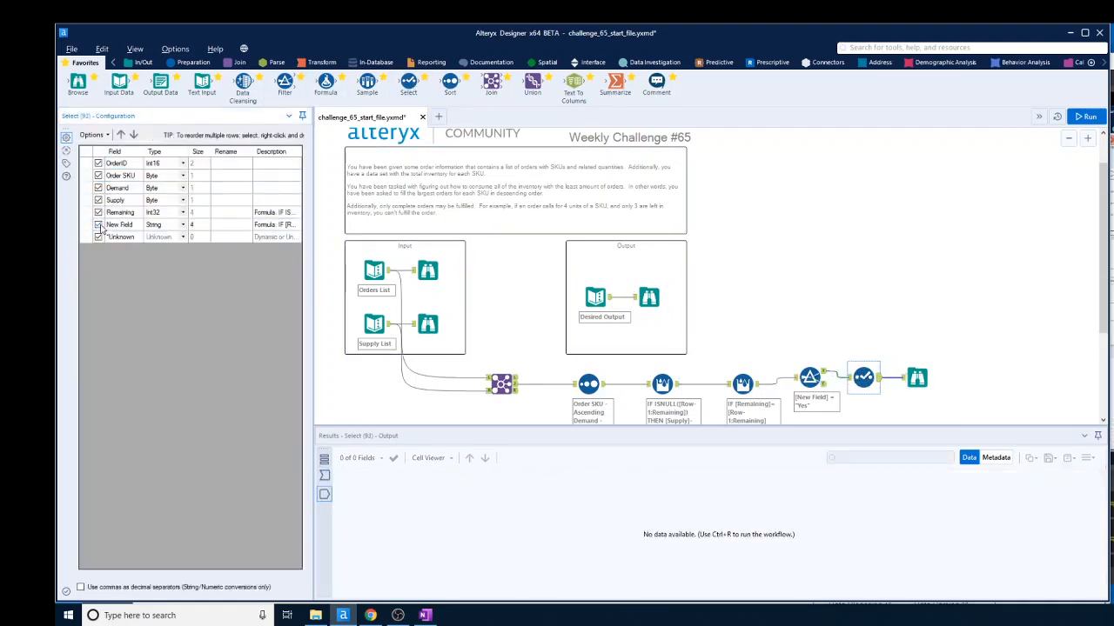
click(1087, 116)
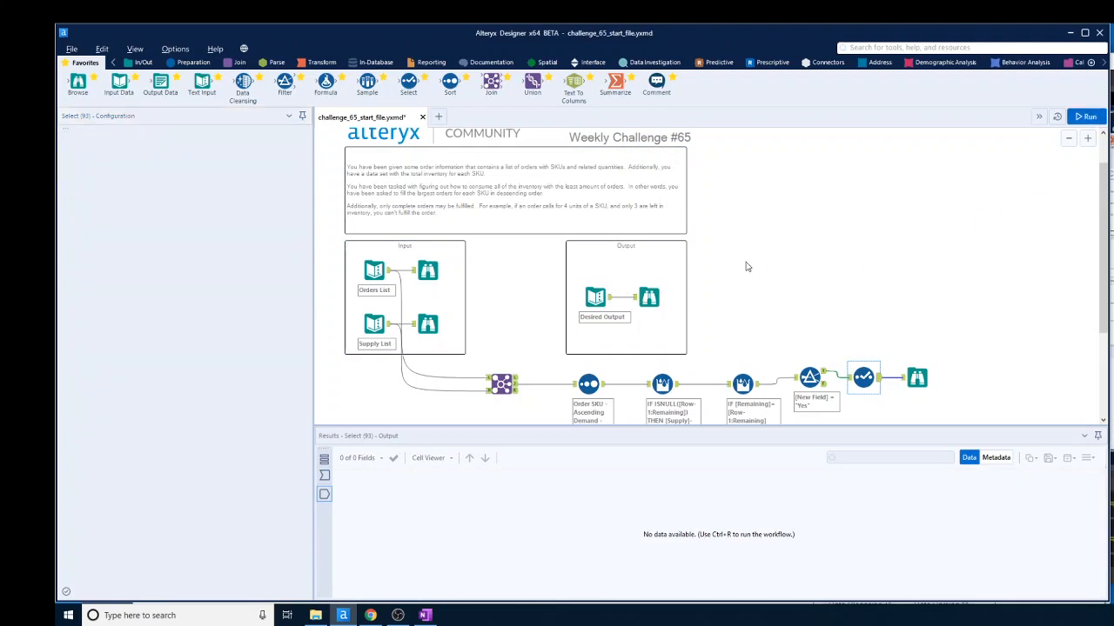
- Compare the records in the final Browse with those in the Desired Output Browse
click(918, 376)
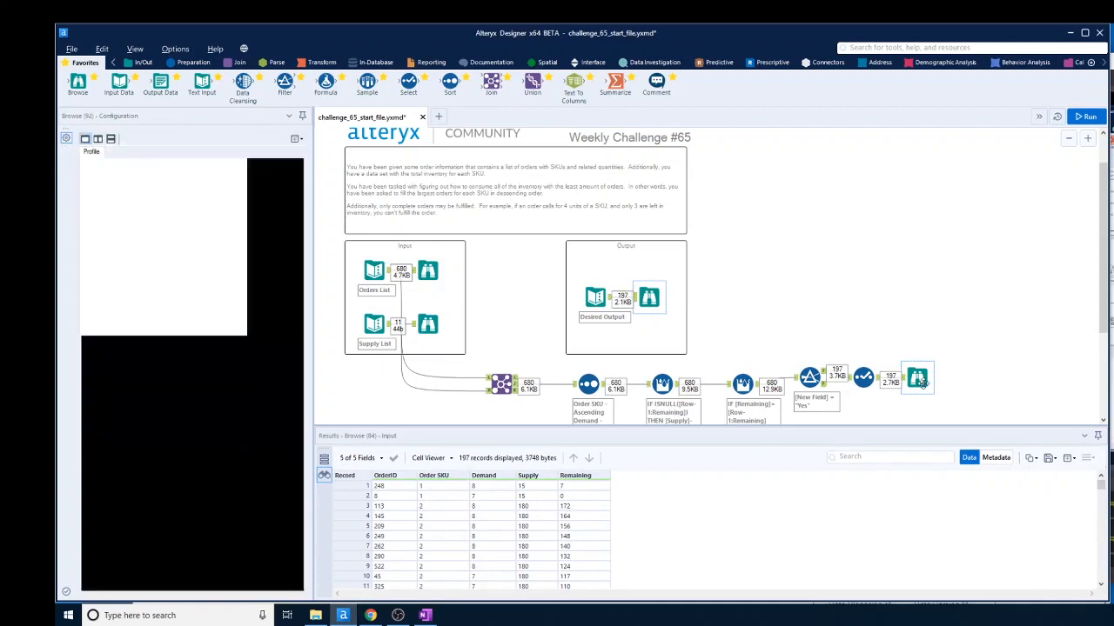
scroll(564, 512, down, 9)
scroll(564, 513, down, 4)
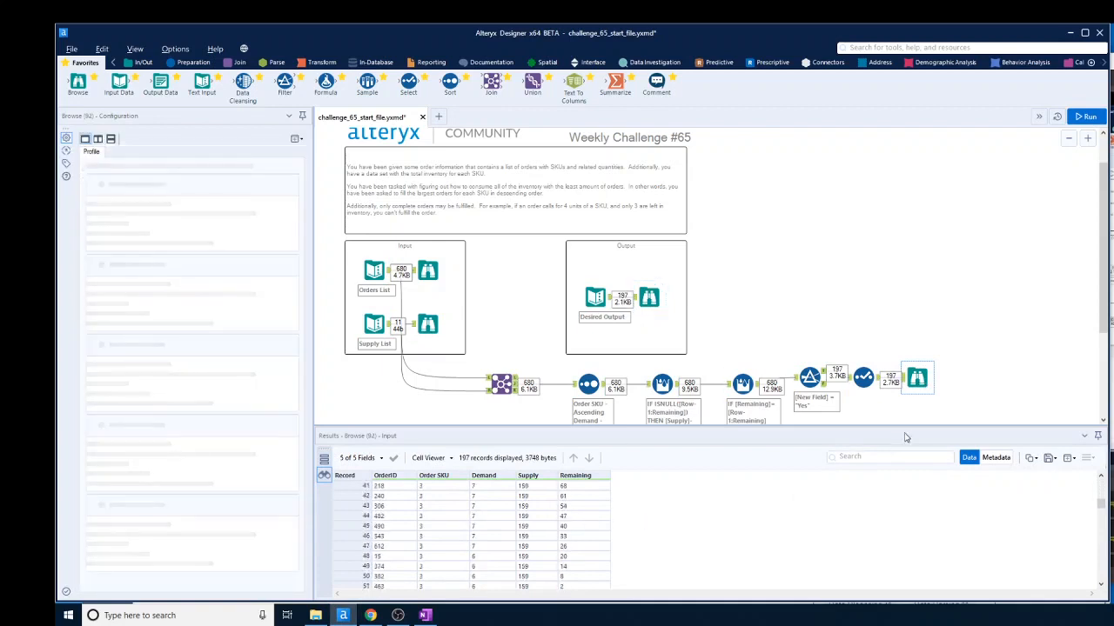
click(652, 307)
click(915, 379)
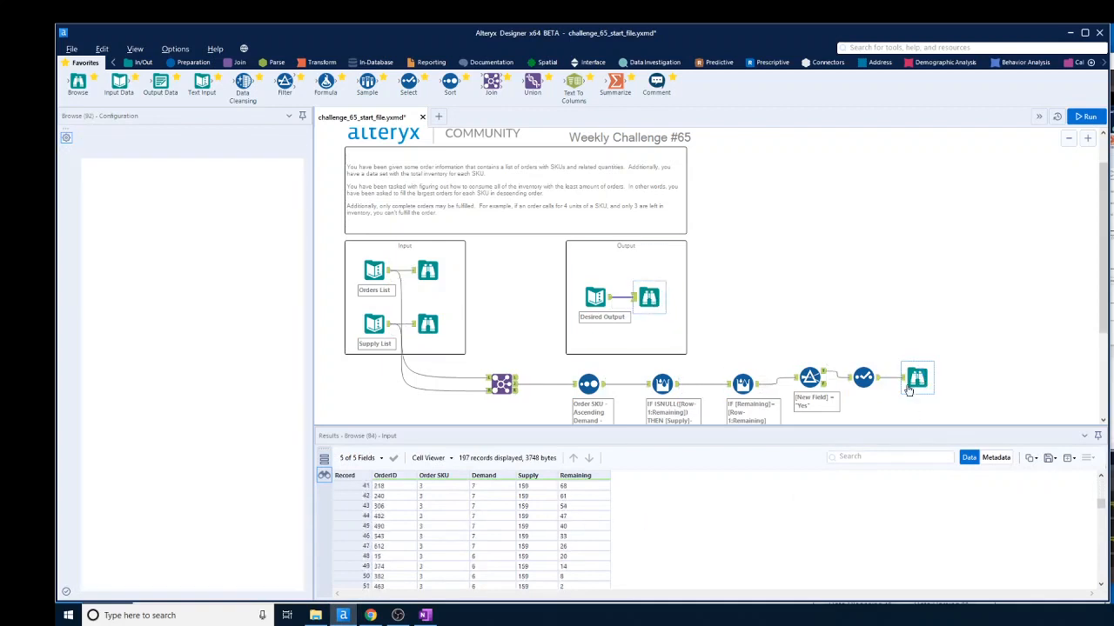
click(649, 306)
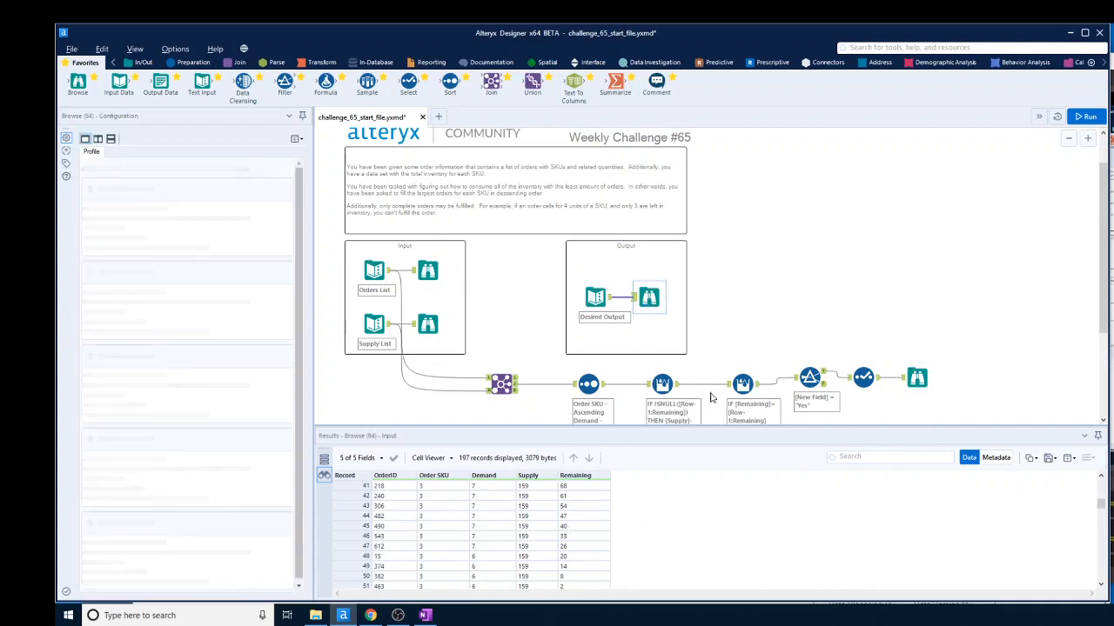
scroll(855, 317, up, 1)
scroll(855, 316, down, 1)
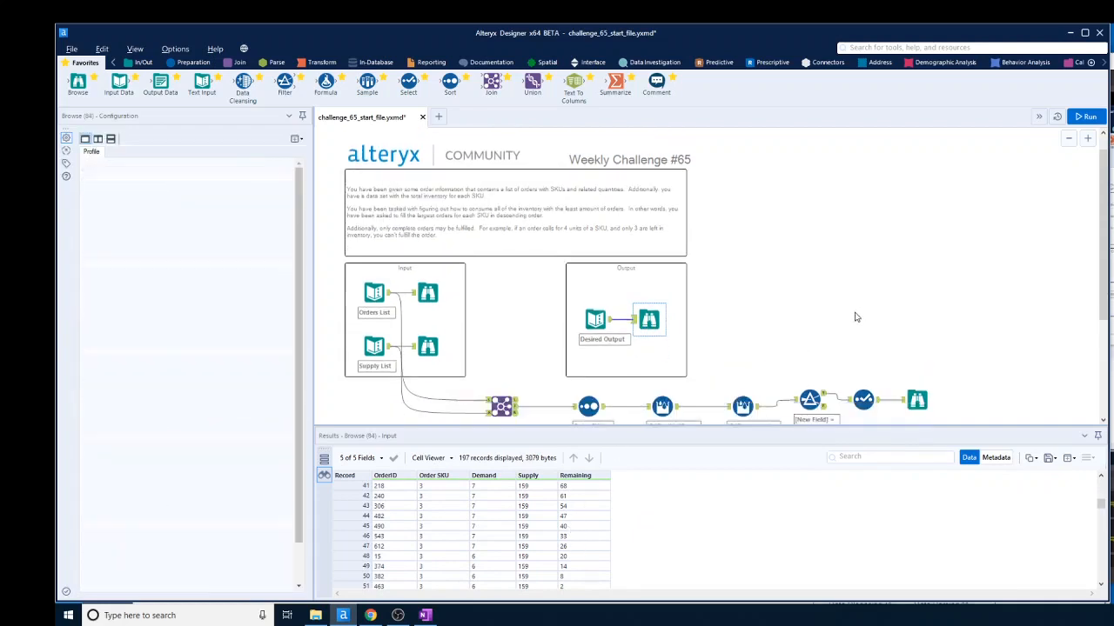